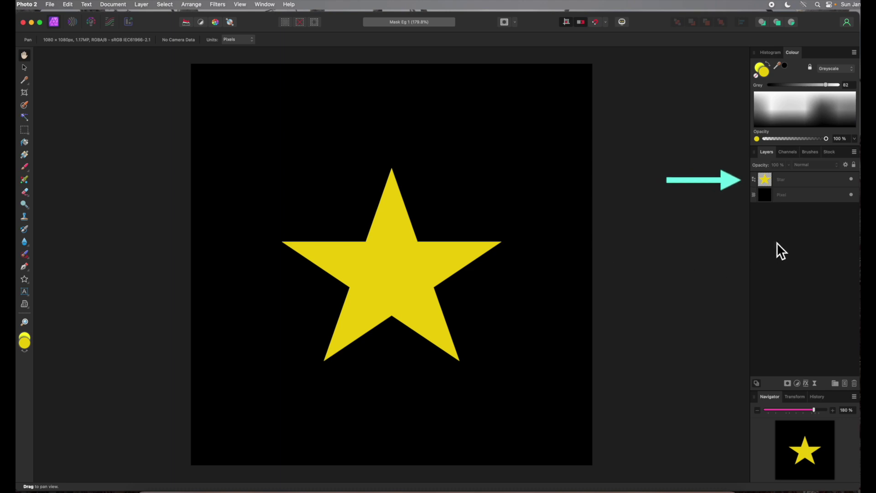
Give the Star layer a new empty mask from the Layer menu, hiding the star completely
left_click(765, 182)
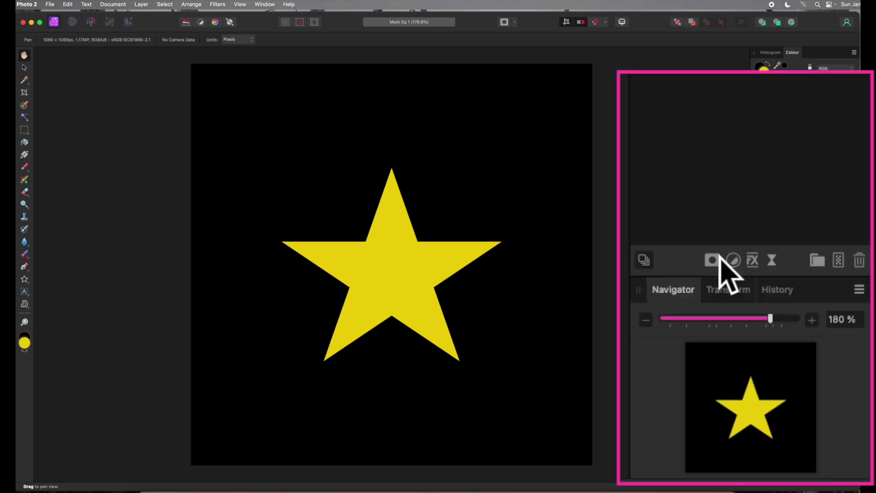
left_click(788, 384)
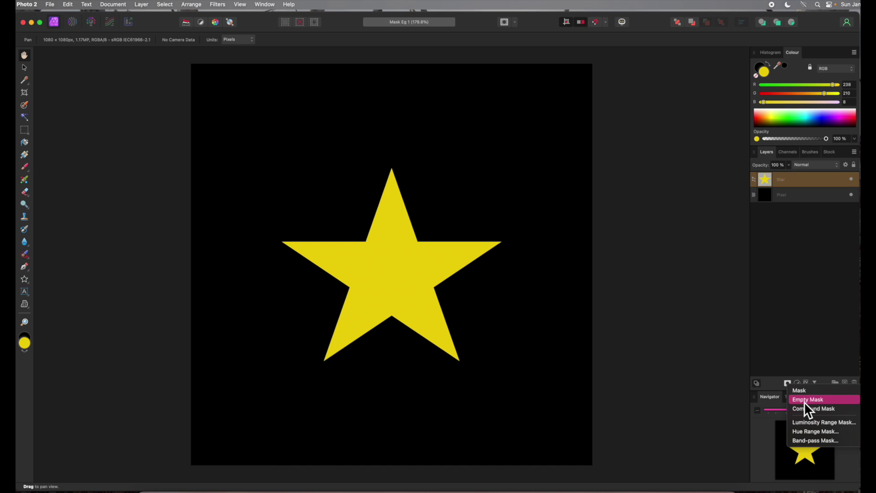
left_click(155, 10)
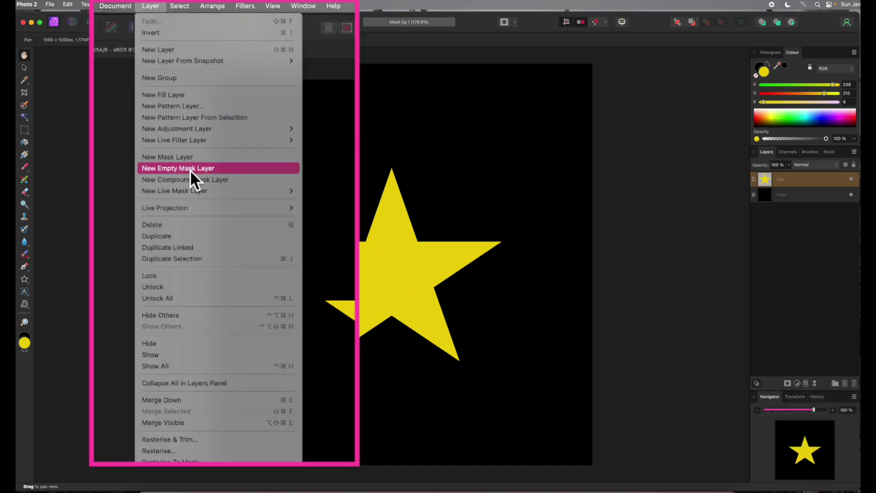
left_click(174, 138)
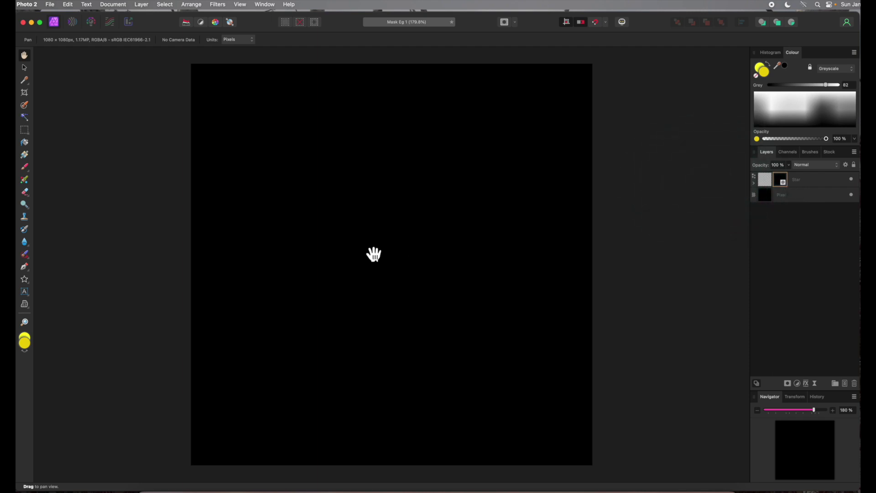
Expand the Star layer to show its Mask child, then toggle the mask's visibility off and on
left_click(754, 183)
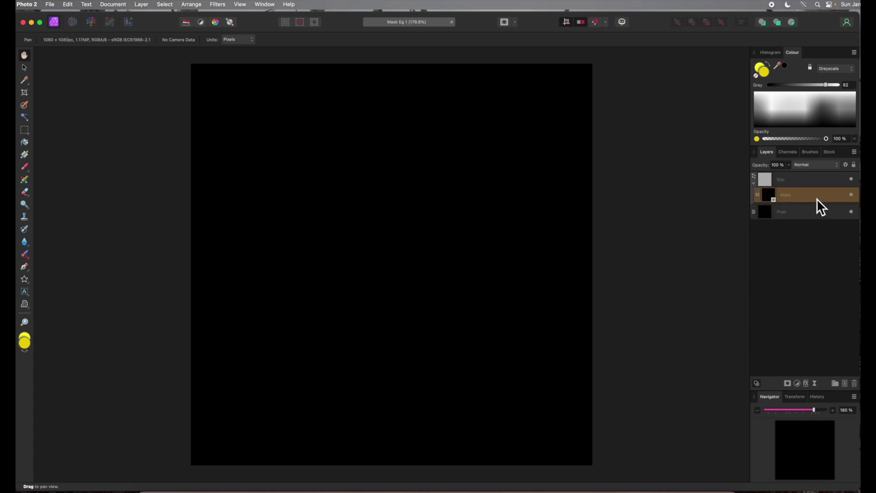
left_click(851, 195)
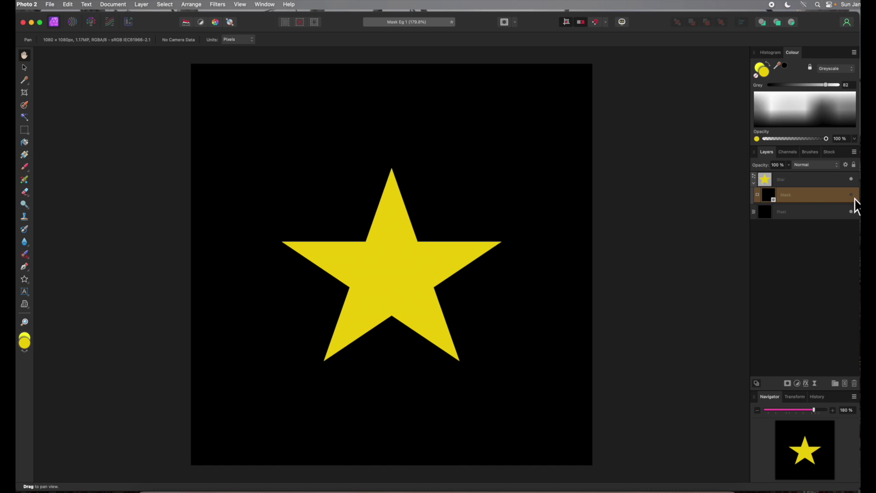
left_click(851, 195)
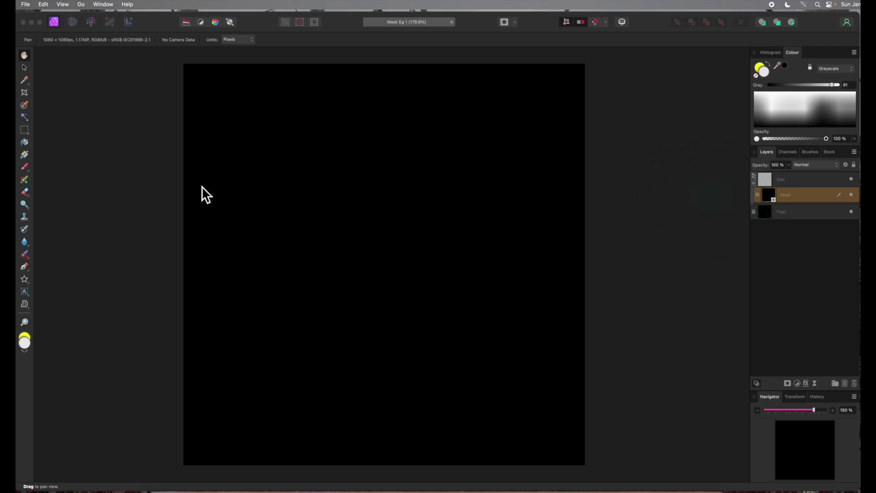
Paint white on the mask with a 100% flow, 100% hardness brush to reveal star bands
left_click(25, 167)
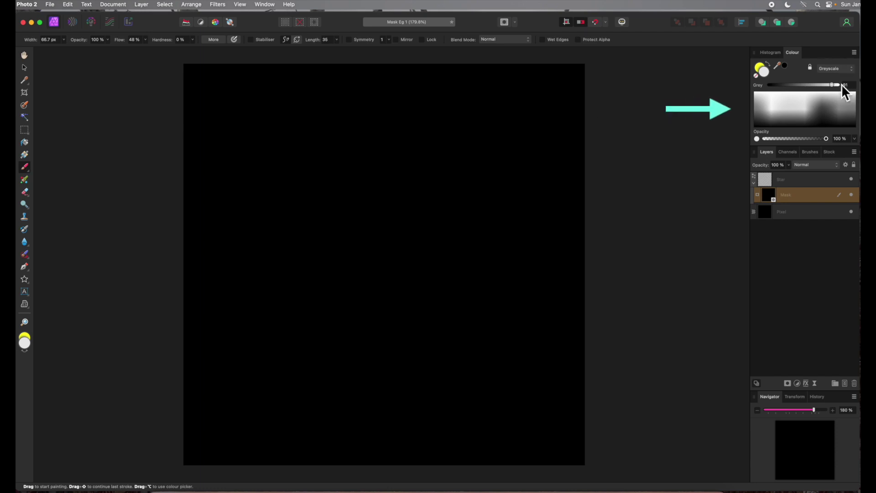
left_click_drag(832, 85, 847, 86)
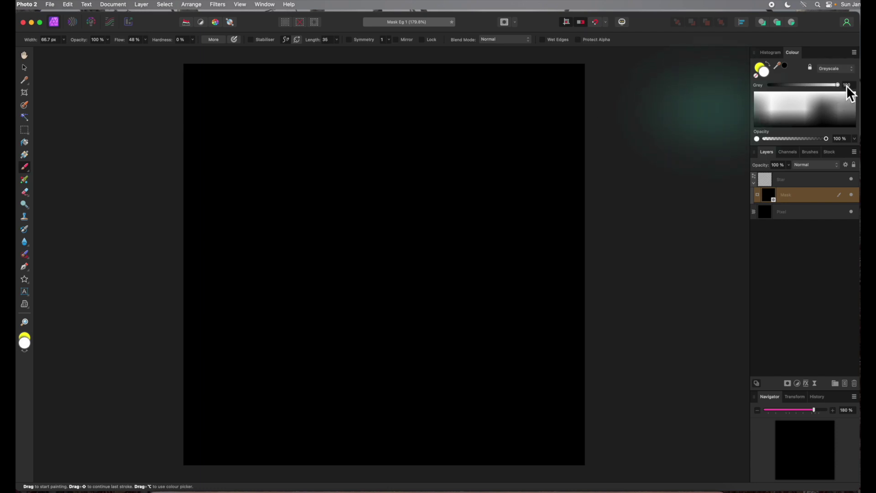
left_click(145, 40)
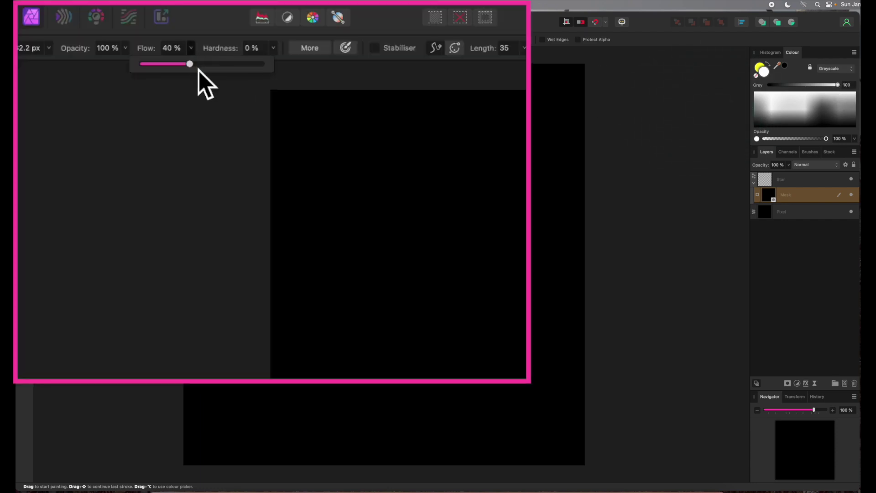
left_click_drag(148, 53, 178, 58)
left_click_drag(249, 80, 268, 83)
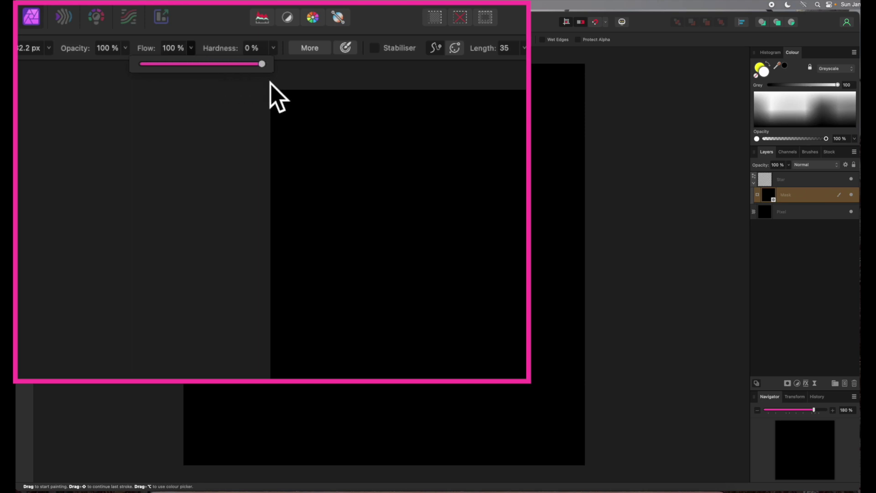
left_click(273, 48)
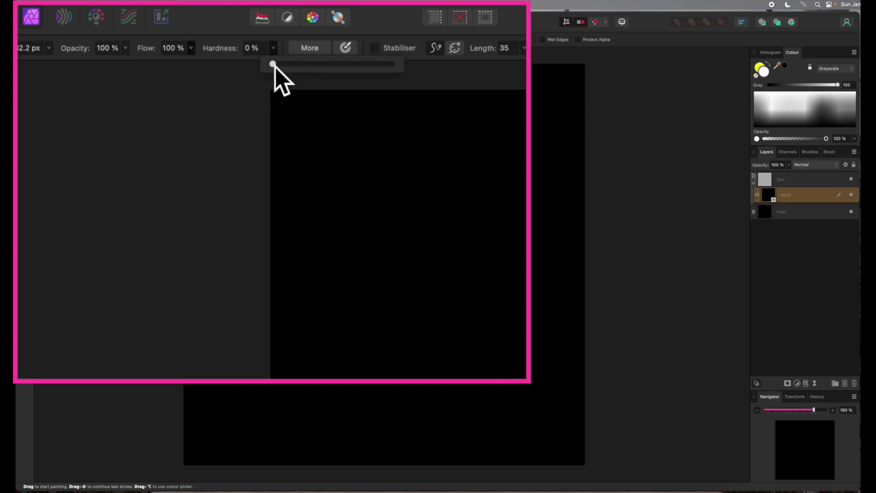
left_click_drag(391, 84, 409, 85)
mouse_move(391, 176)
left_mouse_down()
mouse_move(281, 287)
mouse_move(485, 243)
left_mouse_up()
left_click_drag(450, 308, 402, 340)
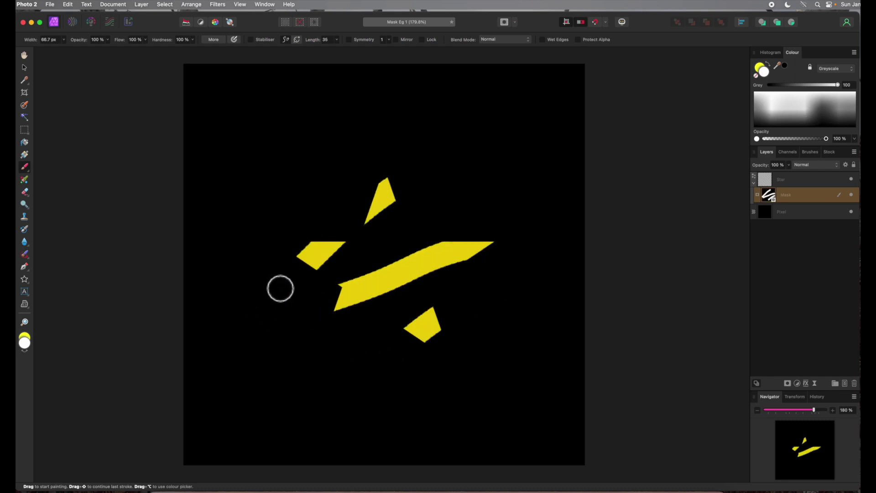
Reveal a few more star patches, undo the last dab, then paint black to hide the star
mouse_move(279, 288)
left_mouse_down()
mouse_move(455, 206)
mouse_move(352, 364)
mouse_move(463, 306)
mouse_move(442, 346)
left_mouse_up()
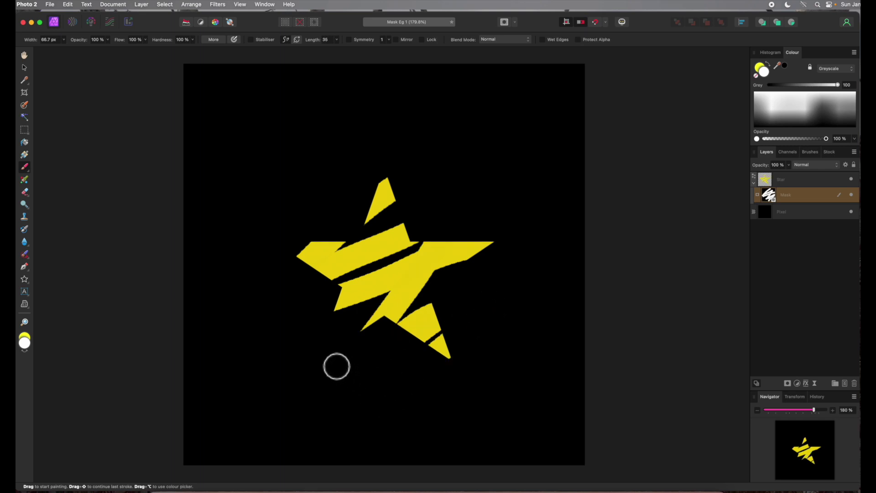
left_click(326, 361)
key("super+z")
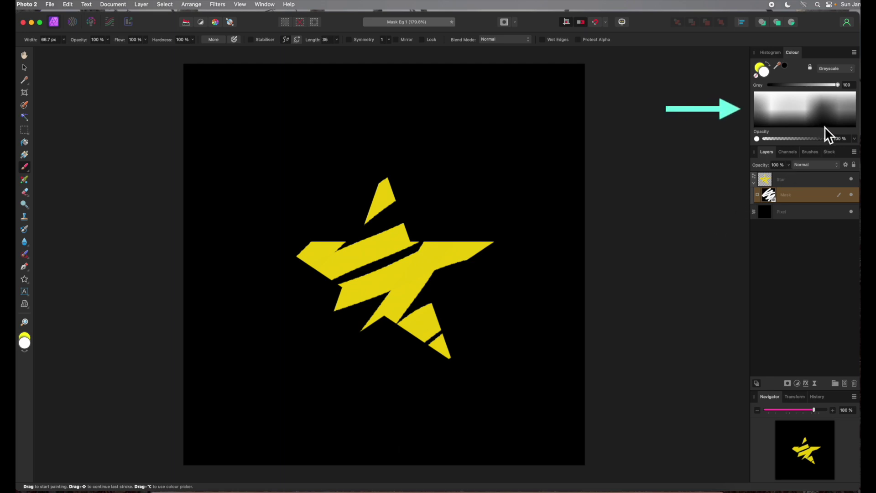
key("x")
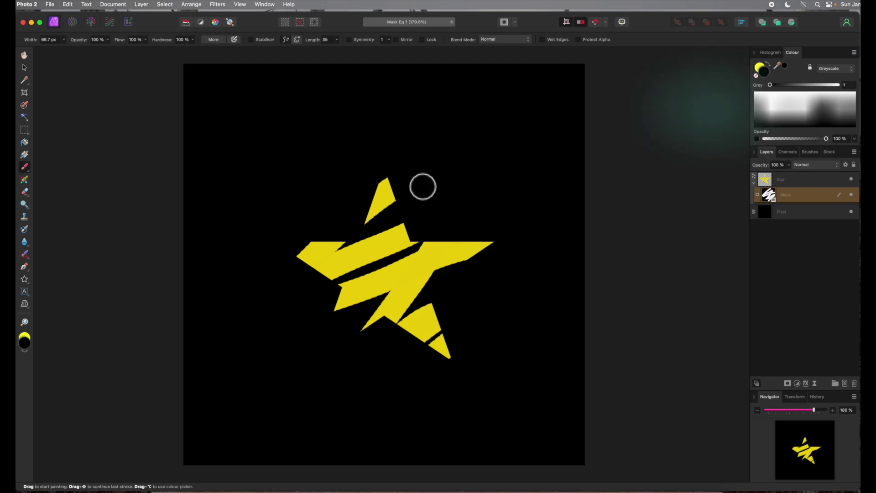
mouse_move(423, 186)
left_mouse_down()
mouse_move(254, 271)
mouse_move(438, 168)
mouse_move(312, 201)
mouse_move(425, 172)
mouse_move(238, 287)
mouse_move(387, 230)
mouse_move(237, 282)
mouse_move(423, 226)
mouse_move(329, 253)
mouse_move(531, 246)
mouse_move(310, 270)
mouse_move(399, 259)
mouse_move(345, 286)
mouse_move(450, 275)
mouse_move(253, 313)
mouse_move(471, 288)
mouse_move(283, 330)
mouse_move(460, 304)
mouse_move(311, 339)
mouse_move(453, 326)
mouse_move(395, 347)
mouse_move(451, 331)
mouse_move(468, 338)
mouse_move(408, 363)
mouse_move(438, 368)
mouse_move(432, 350)
left_mouse_up()
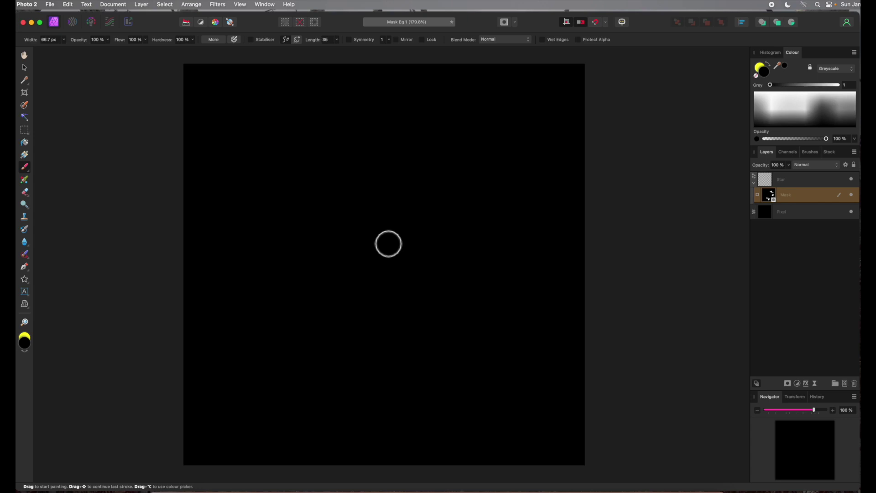
Paint the mask with 20% dark grey to dimly reveal the star's points and a diagonal band
left_click(851, 195)
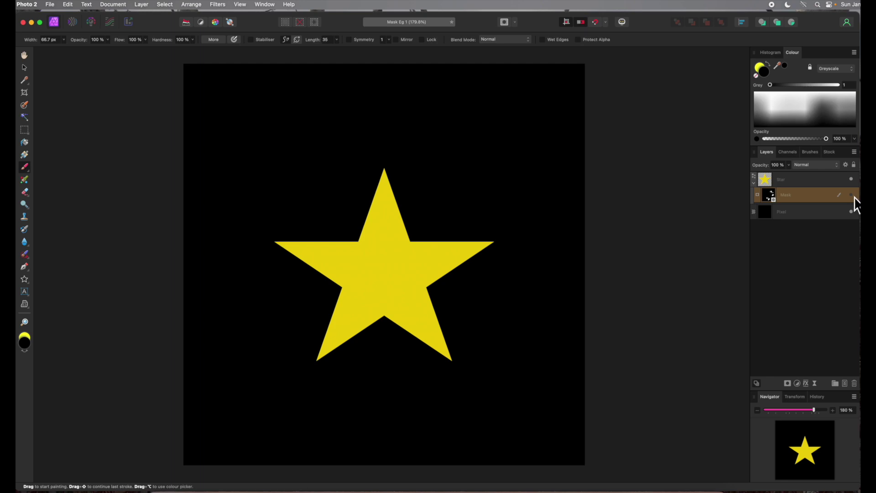
left_click(851, 195)
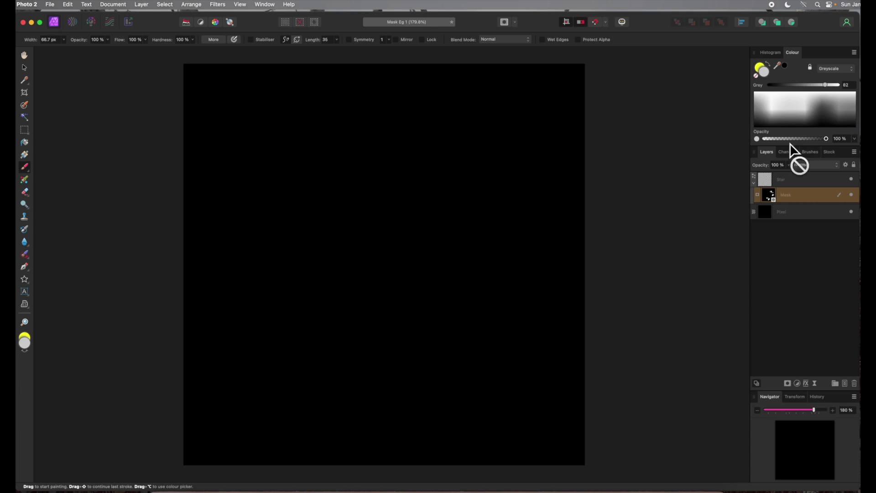
left_click(846, 118)
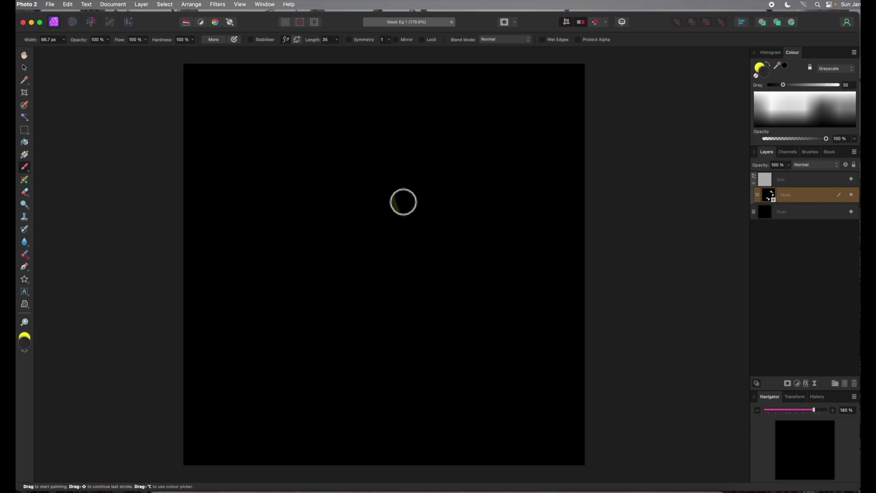
mouse_move(403, 202)
left_mouse_down()
mouse_move(342, 197)
mouse_move(311, 248)
mouse_move(533, 235)
left_mouse_up()
left_click(425, 328)
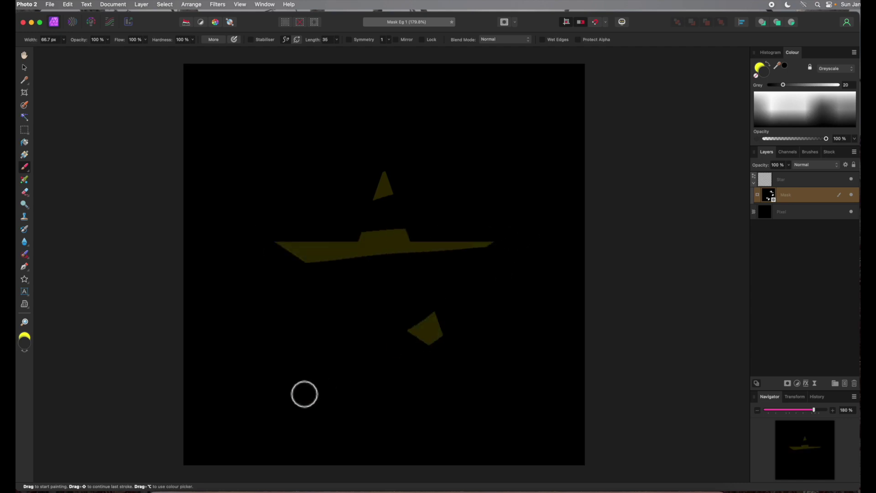
mouse_move(319, 354)
left_mouse_down()
mouse_move(420, 266)
mouse_move(447, 261)
left_mouse_up()
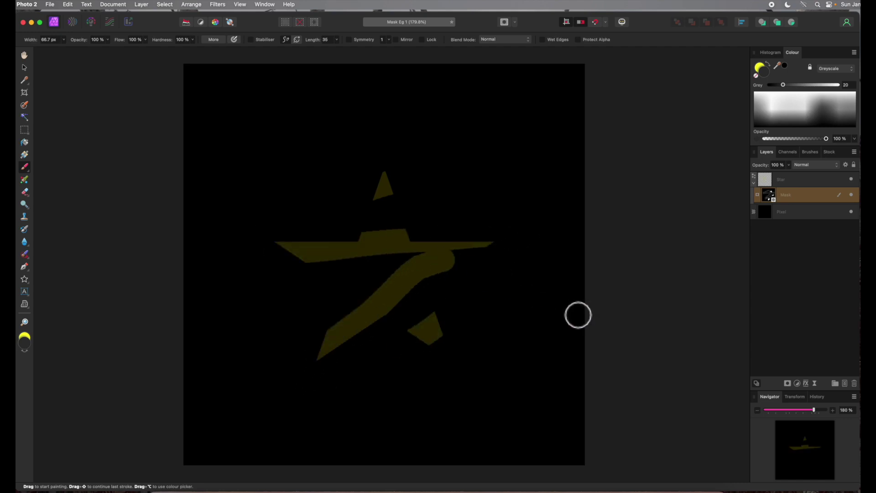
Paint parts of the star with 80% light grey so they show brighter
left_click(796, 111)
left_click(384, 183)
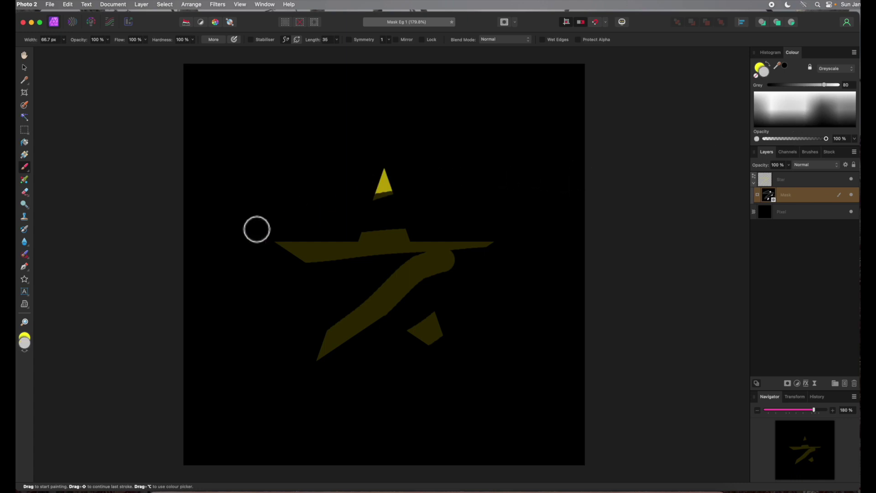
mouse_move(274, 243)
left_mouse_down()
mouse_move(492, 239)
mouse_move(338, 285)
left_mouse_up()
mouse_move(322, 331)
left_mouse_down()
mouse_move(449, 346)
mouse_move(302, 306)
left_mouse_up()
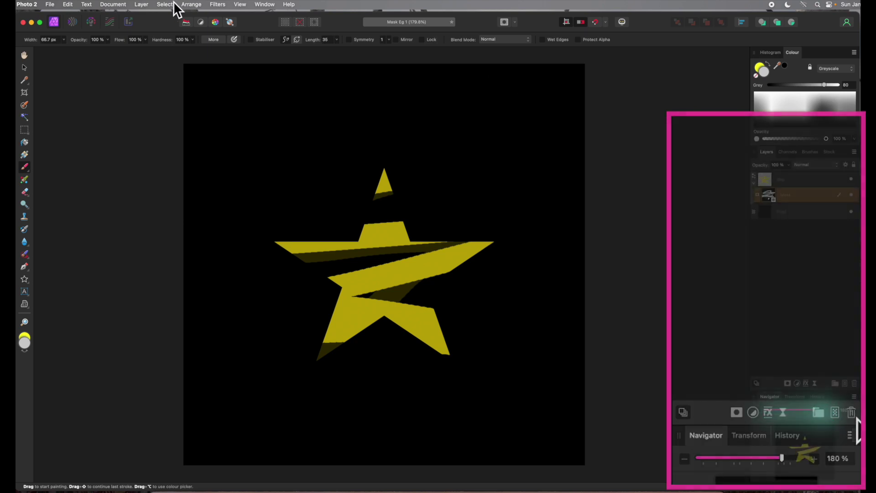
Delete the grey-painted mask via Layer > Delete and enlarge the brush to 134.2 px
left_click(141, 5)
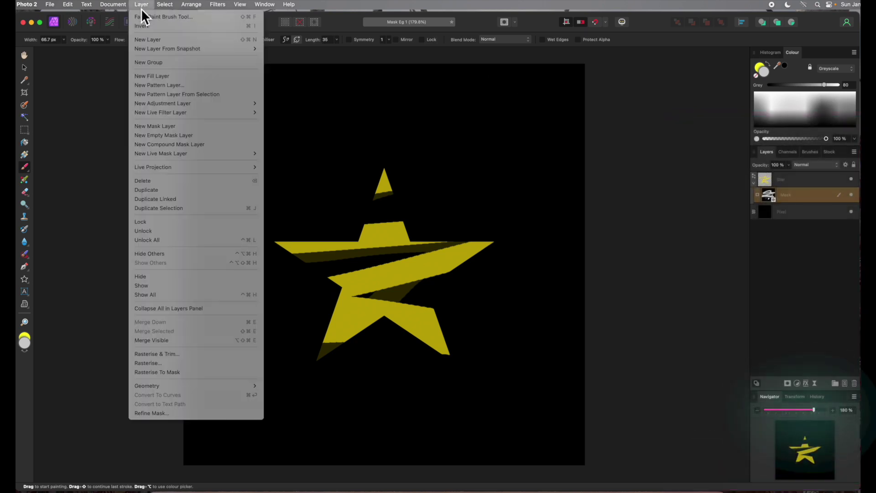
left_click(158, 182)
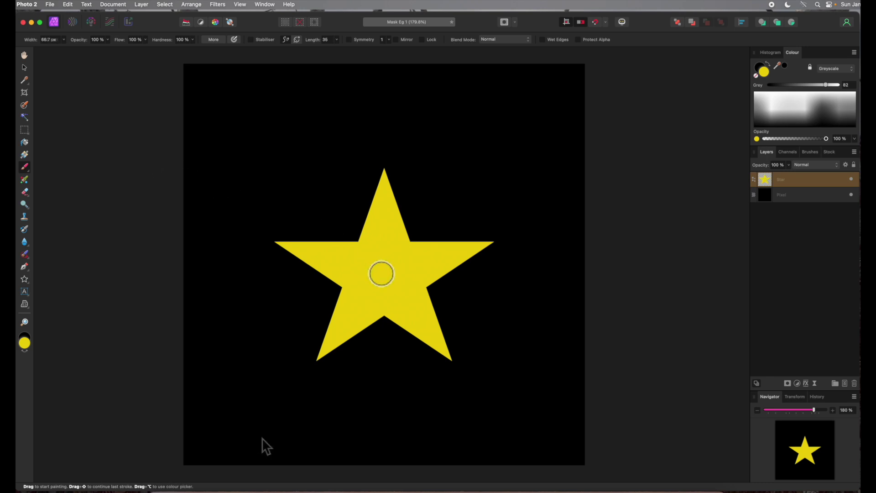
key("bracketright")
Add a new white mask layer to the Star from the Layer menu
left_click(788, 385)
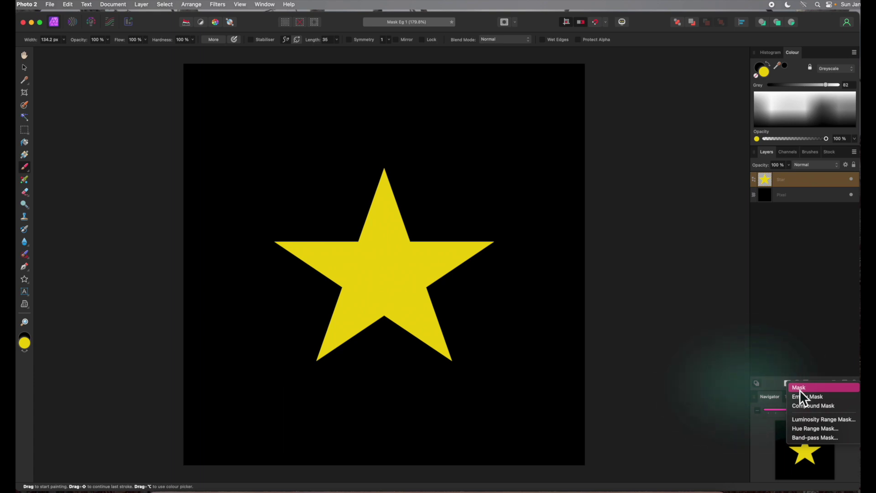
left_click(140, 6)
left_click(141, 7)
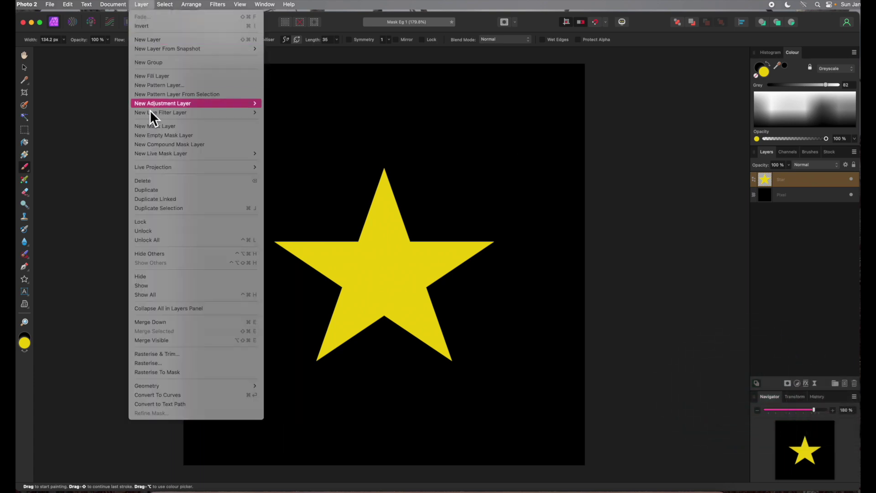
left_click(163, 127)
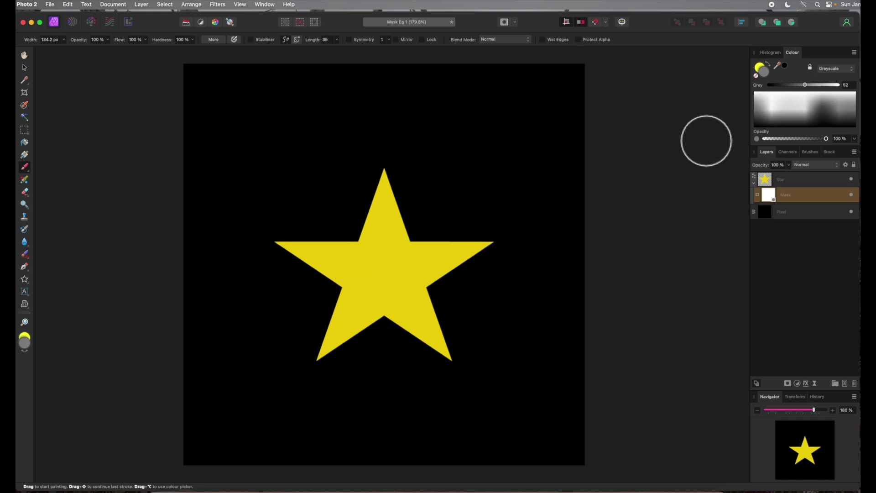
Brush black across the star to hide a diagonal band, then paint it back in white
left_click(829, 127)
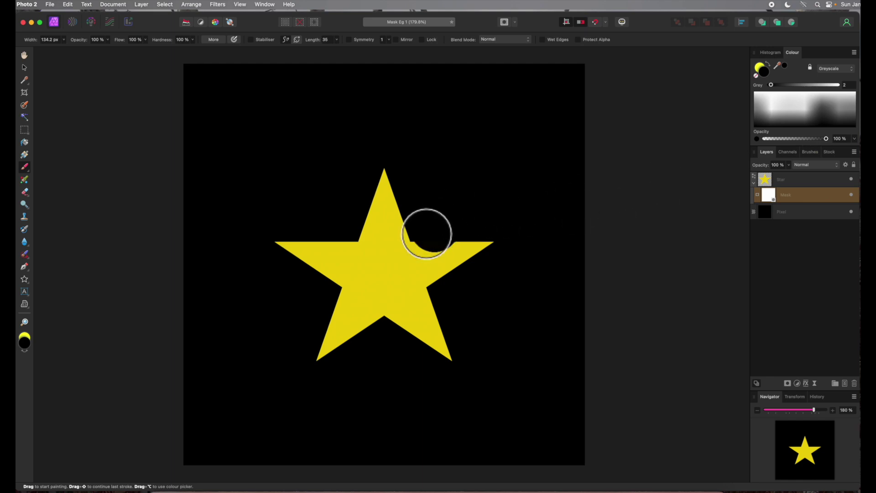
left_click_drag(426, 233, 274, 337)
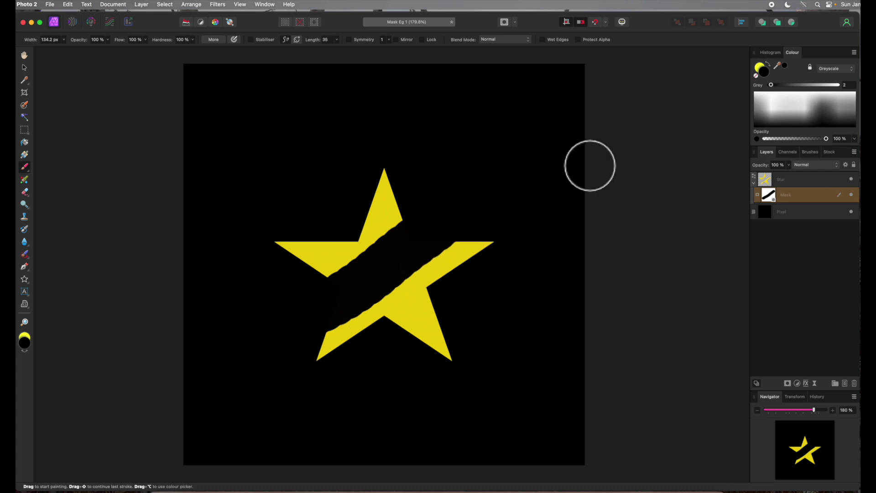
left_click(807, 96)
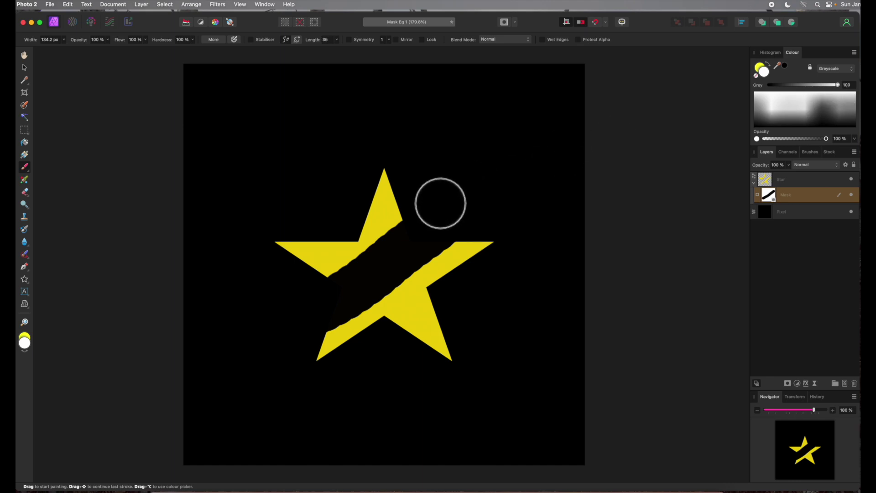
mouse_move(440, 200)
left_mouse_down()
mouse_move(276, 329)
mouse_move(516, 205)
left_mouse_up()
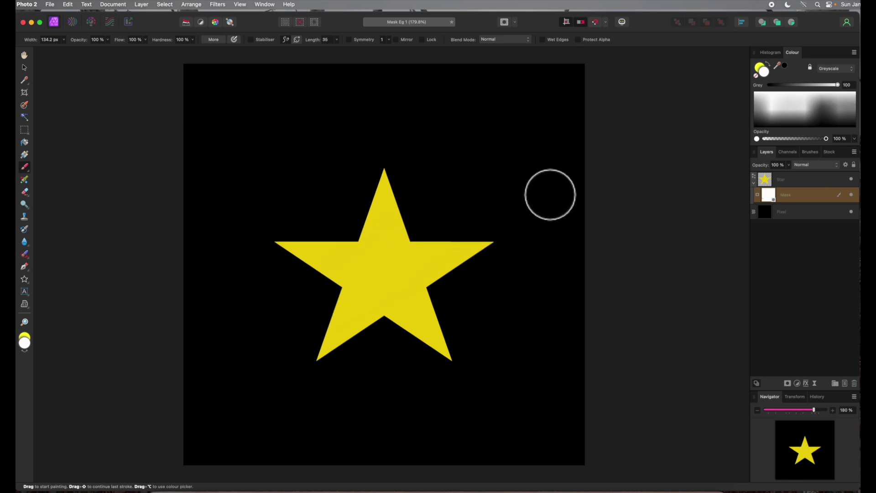
Brush soft 57% grey strokes (40% flow, 0% hardness) over the star, then delete its mask
left_click(815, 102)
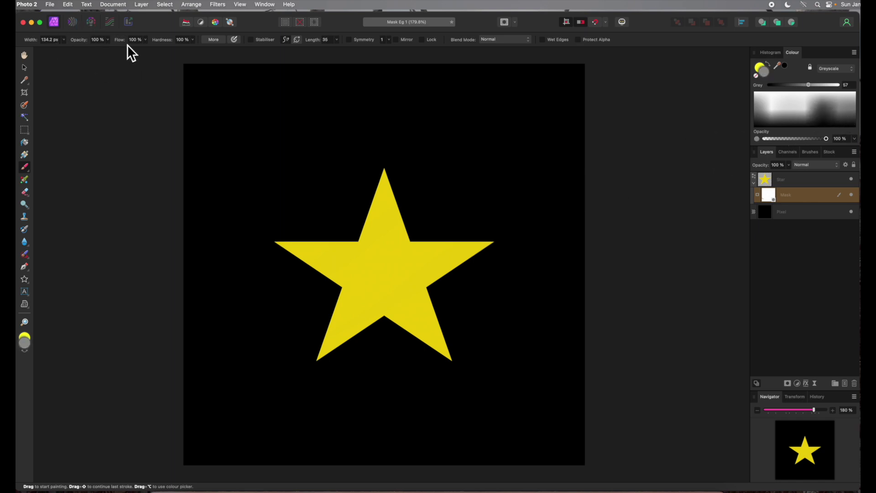
left_click(145, 40)
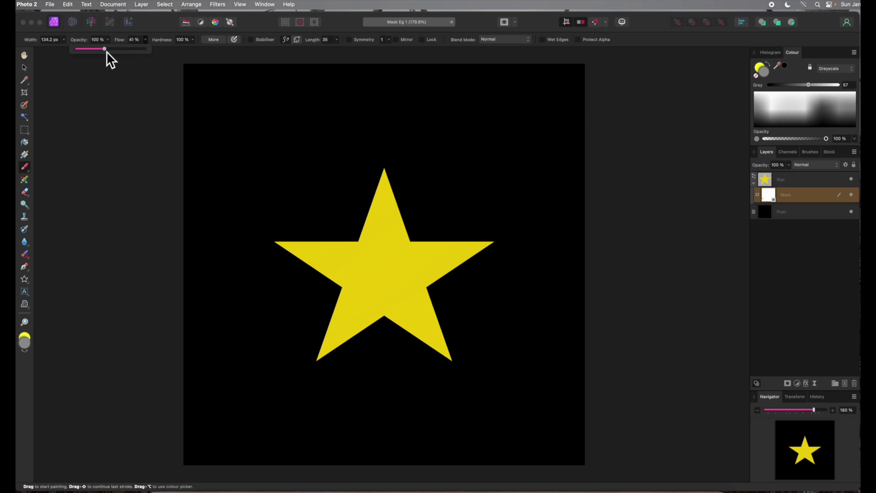
left_click(193, 40)
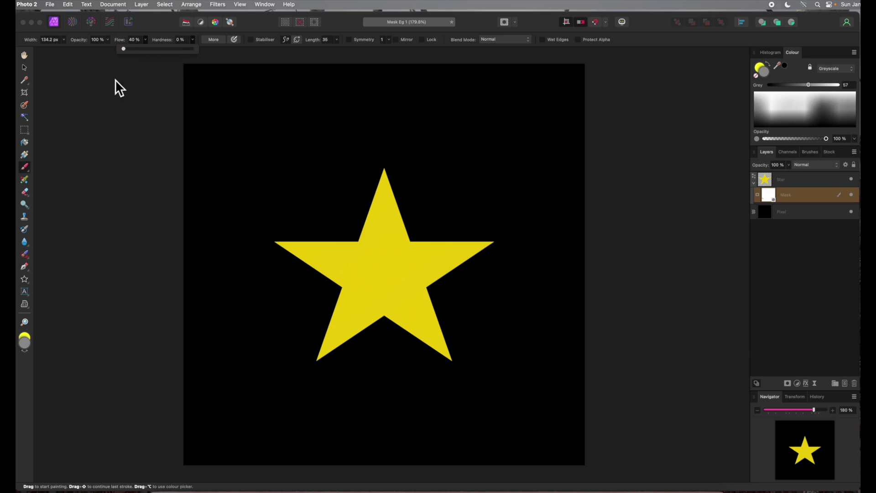
mouse_move(466, 210)
left_mouse_down()
mouse_move(281, 297)
mouse_move(423, 213)
mouse_move(373, 231)
mouse_move(410, 226)
mouse_move(289, 318)
mouse_move(439, 244)
mouse_move(296, 307)
mouse_move(480, 241)
mouse_move(321, 310)
mouse_move(472, 267)
mouse_move(352, 310)
mouse_move(413, 306)
mouse_move(319, 339)
mouse_move(483, 319)
mouse_move(323, 328)
mouse_move(453, 246)
mouse_move(359, 258)
mouse_move(421, 206)
mouse_move(317, 255)
left_mouse_up()
mouse_move(327, 291)
left_mouse_down()
mouse_move(442, 276)
mouse_move(363, 308)
mouse_move(503, 264)
left_mouse_up()
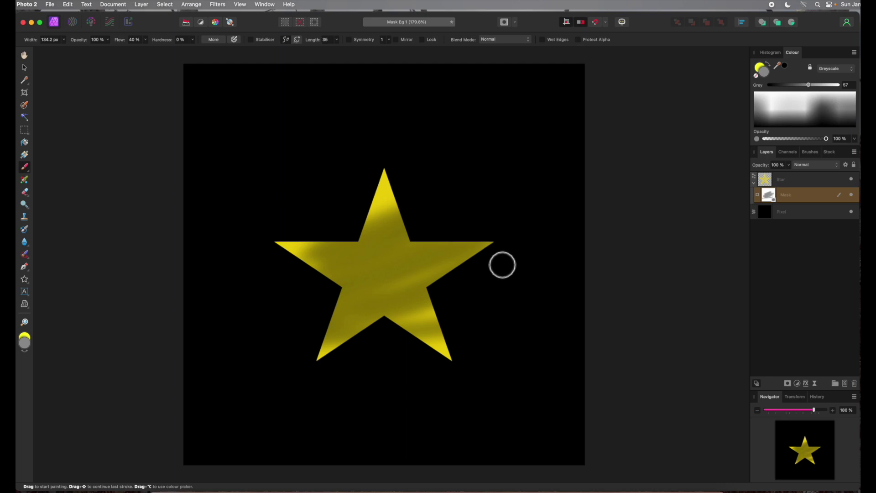
left_click(851, 195)
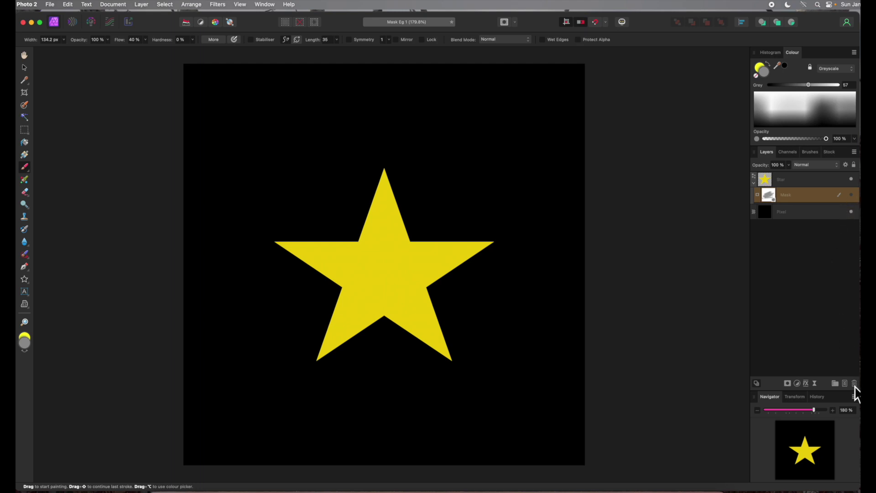
left_click(855, 384)
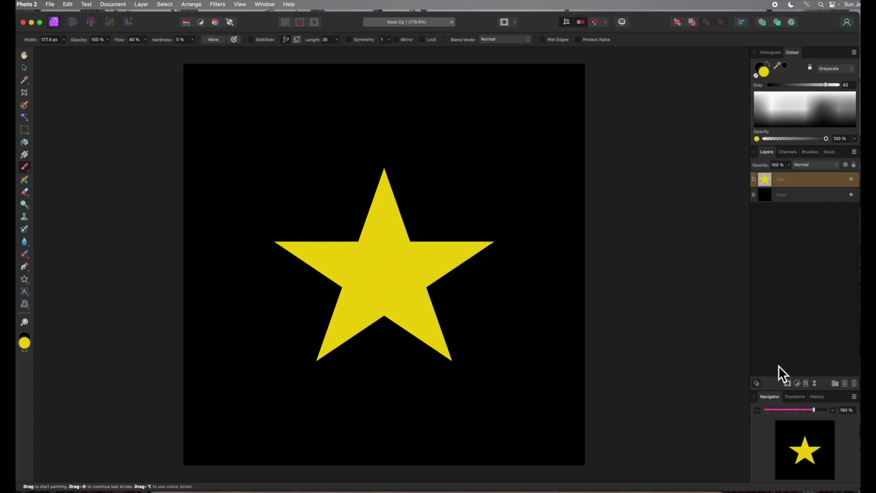
Add an Empty Mask, drag it above the Star layer, brush soft grey strokes, then hide it
left_click(792, 387)
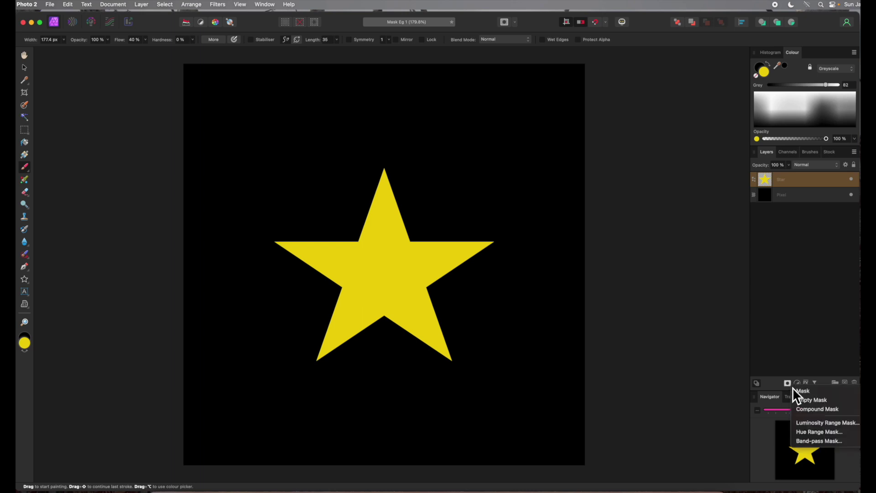
left_click(806, 400)
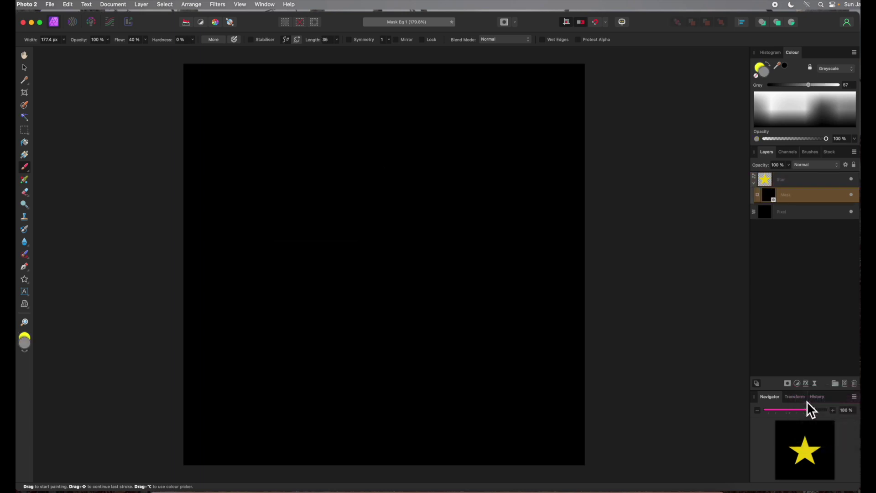
left_click_drag(722, 242, 706, 198)
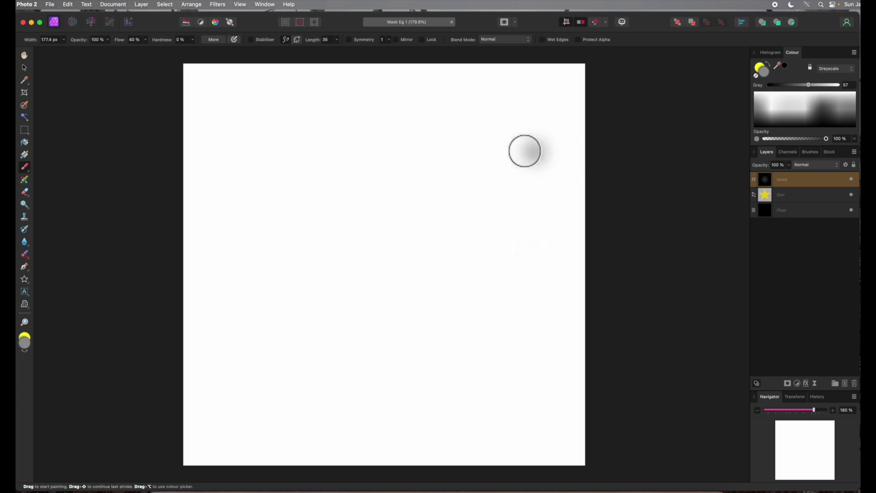
mouse_move(524, 151)
left_mouse_down()
mouse_move(319, 141)
mouse_move(342, 172)
mouse_move(542, 184)
mouse_move(226, 217)
mouse_move(492, 227)
mouse_move(551, 255)
mouse_move(190, 307)
mouse_move(528, 313)
mouse_move(334, 398)
mouse_move(344, 420)
mouse_move(557, 426)
left_mouse_up()
mouse_move(483, 177)
left_mouse_down()
mouse_move(308, 119)
mouse_move(602, 150)
mouse_move(618, 166)
left_mouse_up()
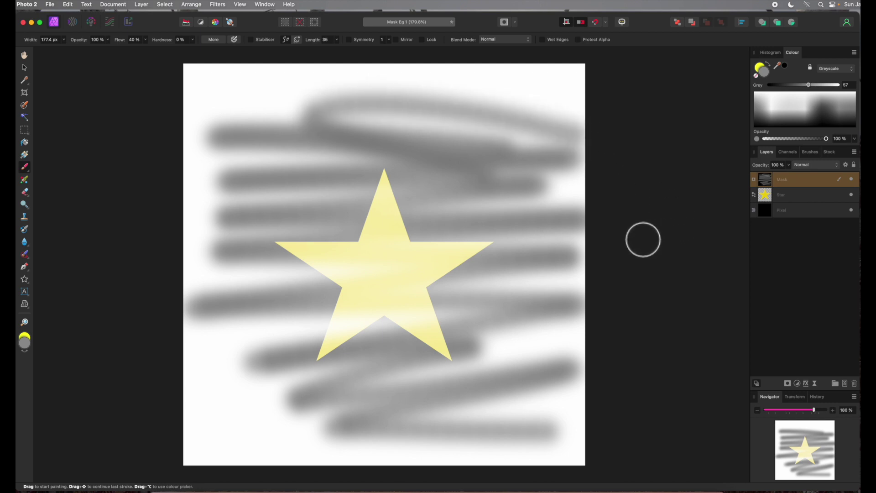
left_click(851, 179)
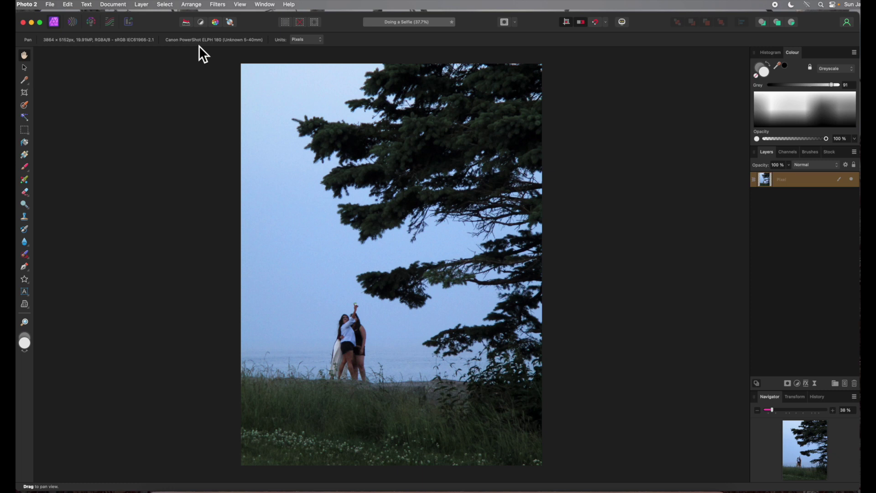
Add a new pixel layer and flood-fill it with 95% light grey over the selfie photo
left_click(144, 6)
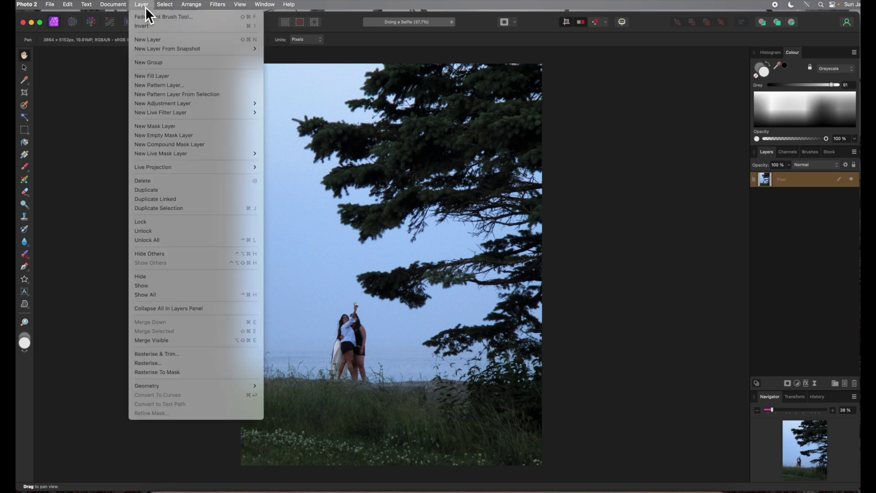
left_click(154, 40)
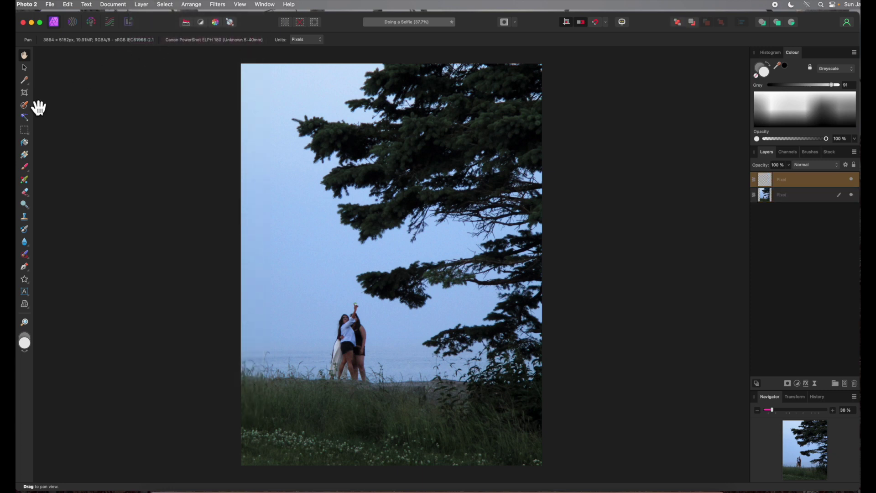
left_click(26, 142)
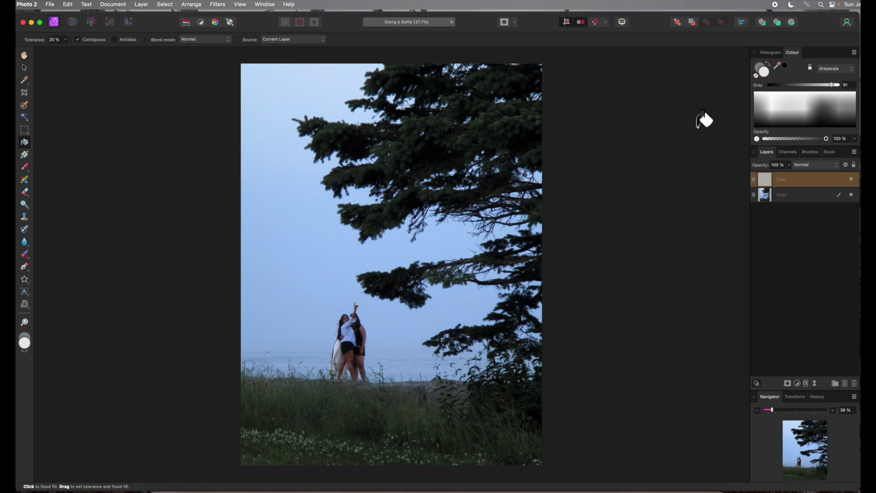
left_click(796, 96)
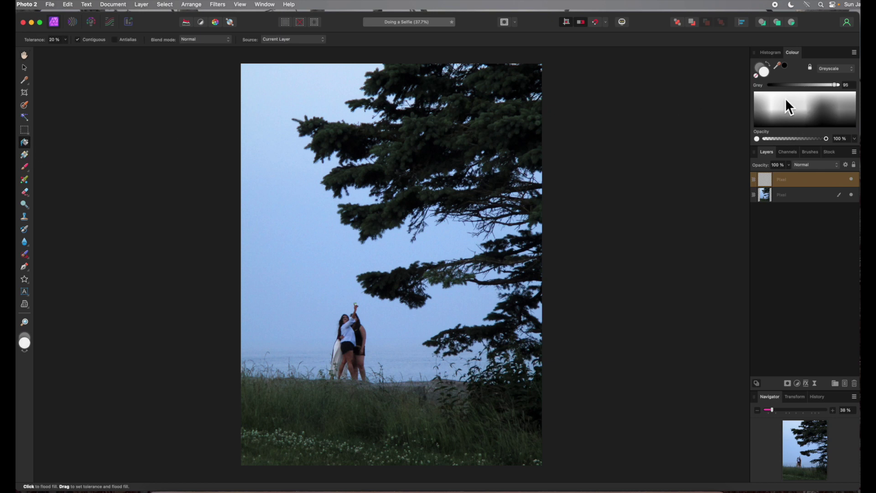
left_click(406, 177)
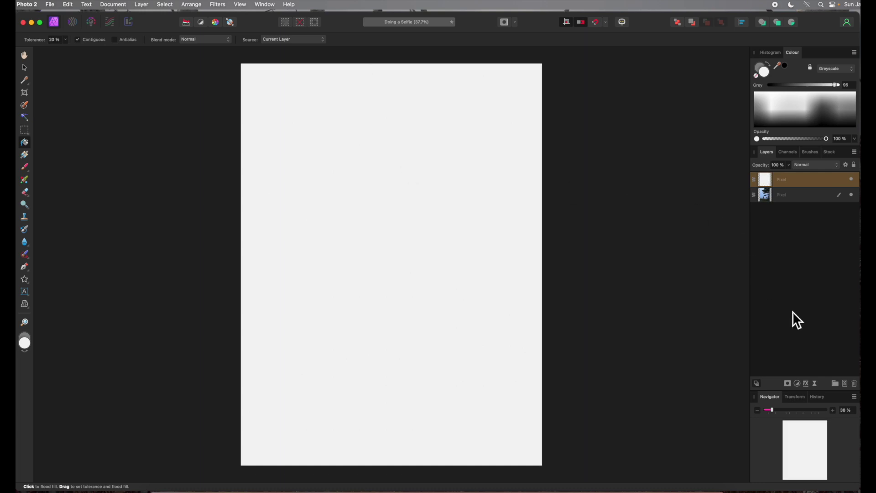
Add a mask to the grey layer and expand it to show the mask
left_click(791, 384)
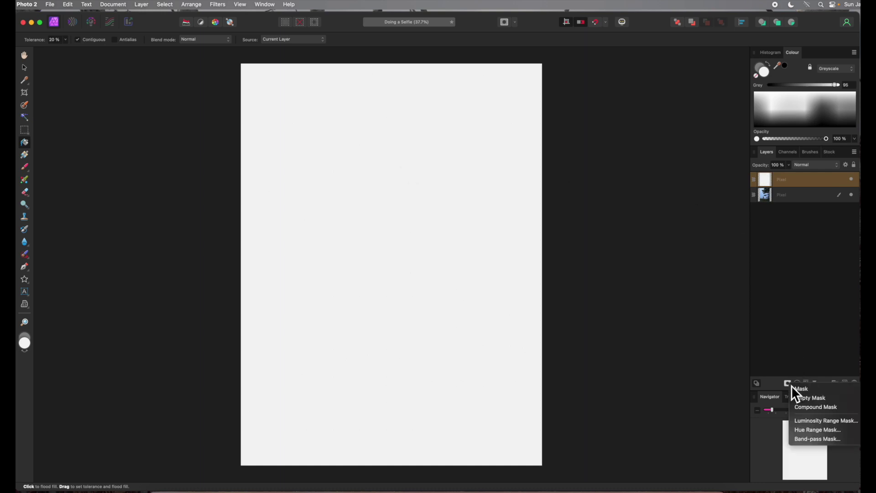
left_click(800, 388)
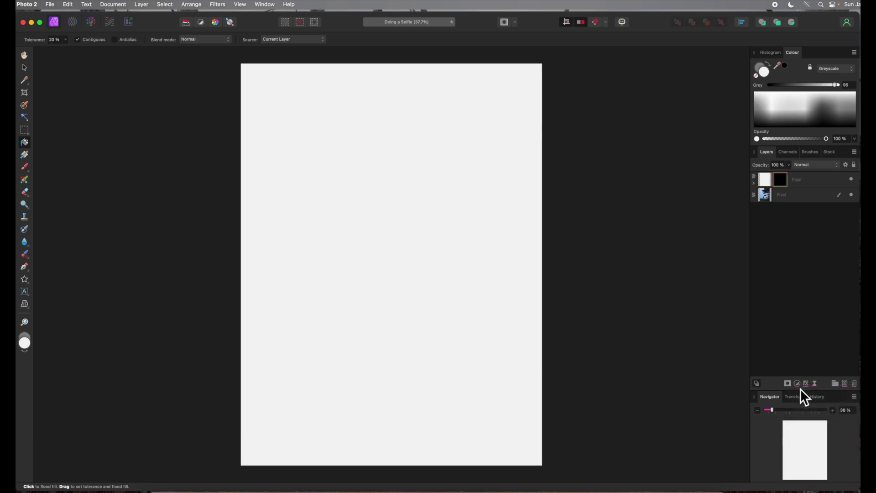
left_click(754, 183)
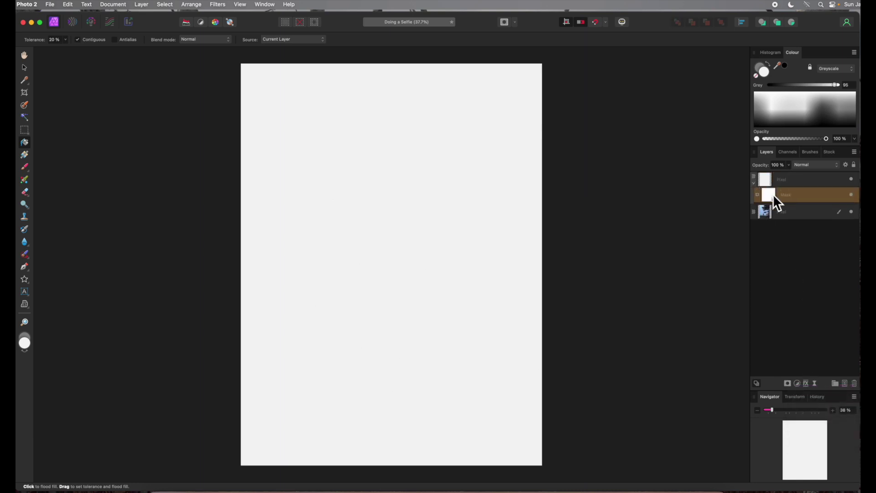
Paint the grey layer's mask at 15% flow in dark grey and near-black to reveal the figures and grass
left_click(26, 167)
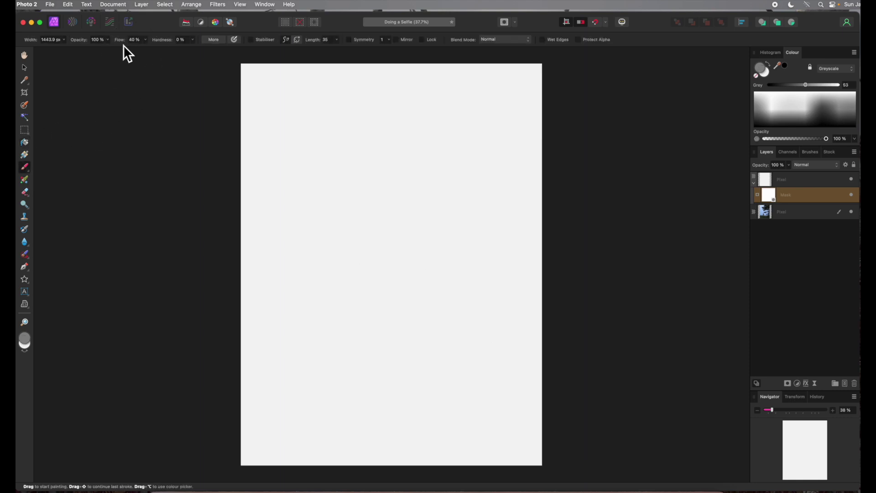
left_click(146, 40)
left_click(825, 108)
mouse_move(533, 146)
left_mouse_down()
mouse_move(325, 119)
mouse_move(519, 123)
mouse_move(396, 81)
mouse_move(550, 130)
mouse_move(293, 124)
mouse_move(264, 82)
mouse_move(501, 209)
mouse_move(271, 187)
mouse_move(457, 229)
mouse_move(503, 261)
mouse_move(321, 126)
mouse_move(575, 249)
mouse_move(315, 262)
mouse_move(294, 237)
mouse_move(482, 326)
mouse_move(238, 240)
mouse_move(478, 376)
mouse_move(299, 339)
mouse_move(379, 389)
mouse_move(530, 421)
mouse_move(342, 401)
left_mouse_up()
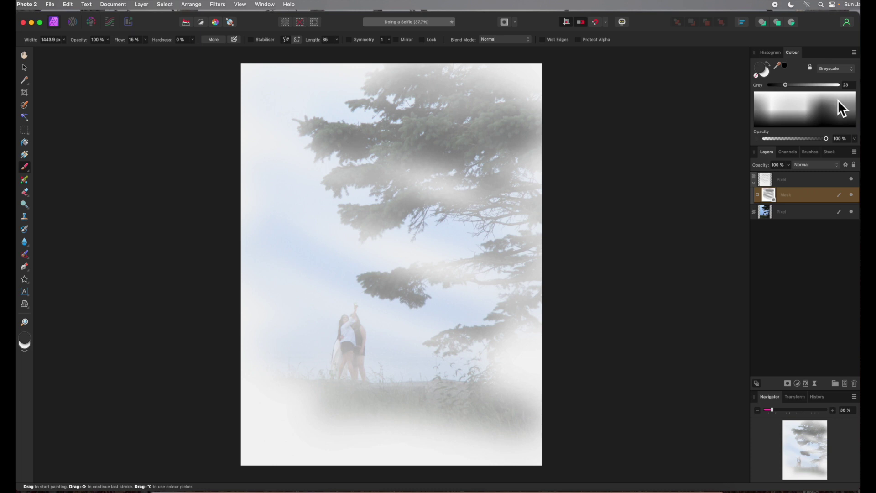
left_click(825, 120)
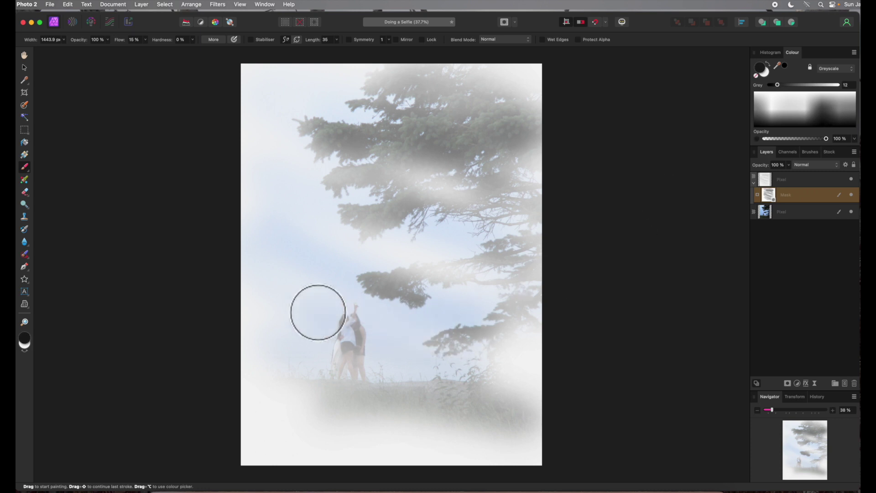
mouse_move(317, 312)
left_mouse_down()
mouse_move(530, 390)
mouse_move(428, 323)
mouse_move(363, 369)
mouse_move(257, 353)
mouse_move(390, 452)
mouse_move(357, 413)
mouse_move(481, 445)
mouse_move(479, 453)
mouse_move(218, 407)
mouse_move(307, 406)
mouse_move(277, 232)
mouse_move(347, 220)
mouse_move(368, 190)
mouse_move(285, 113)
mouse_move(418, 169)
mouse_move(499, 172)
left_mouse_up()
Re-fog the upper branches in light grey, clear haze near the couple, then disable the mask
left_click(789, 111)
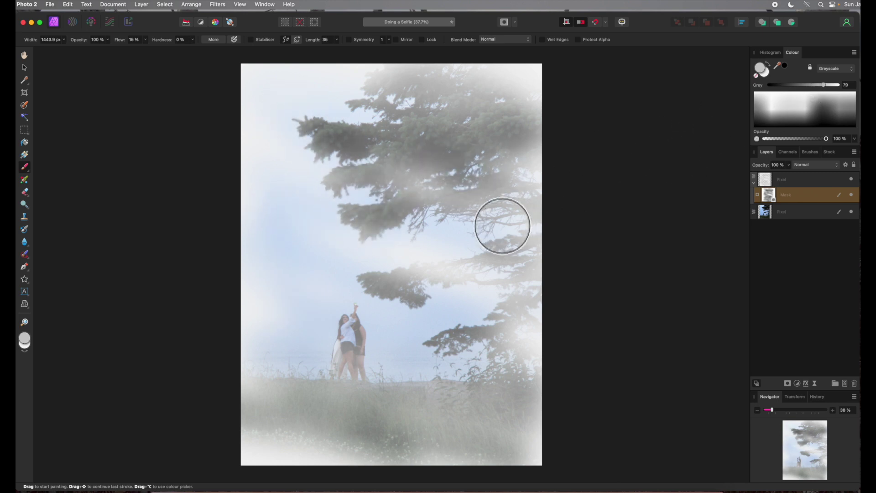
mouse_move(502, 225)
left_mouse_down()
mouse_move(375, 254)
mouse_move(448, 180)
mouse_move(508, 201)
mouse_move(448, 161)
left_mouse_up()
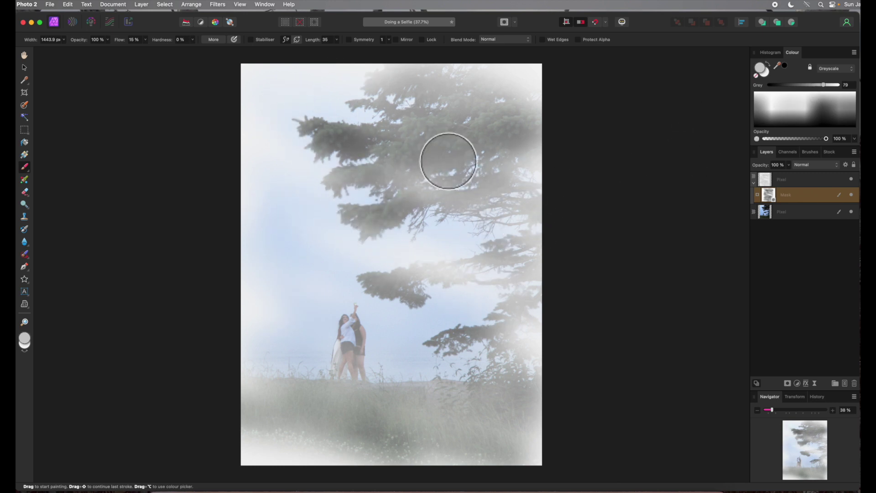
left_click(833, 120)
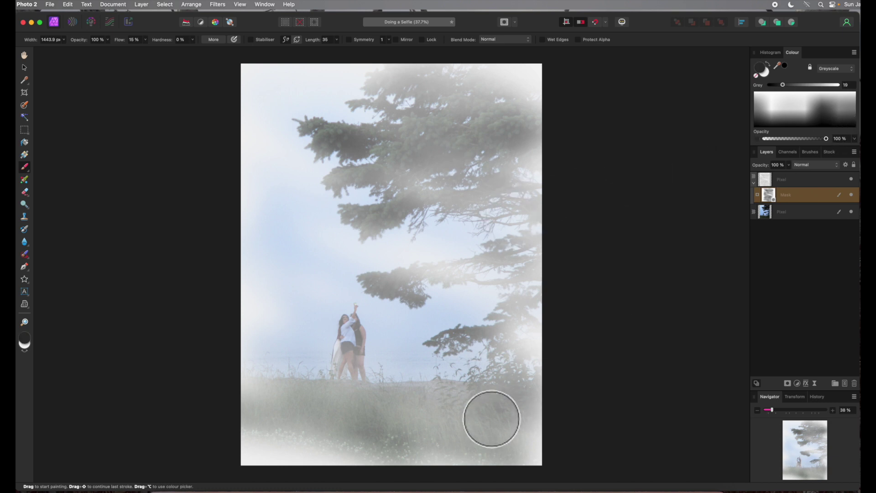
mouse_move(491, 418)
left_mouse_down()
mouse_move(262, 441)
mouse_move(434, 402)
mouse_move(289, 268)
mouse_move(502, 274)
mouse_move(457, 216)
mouse_move(354, 153)
mouse_move(511, 139)
mouse_move(518, 90)
mouse_move(553, 113)
mouse_move(507, 146)
left_mouse_up()
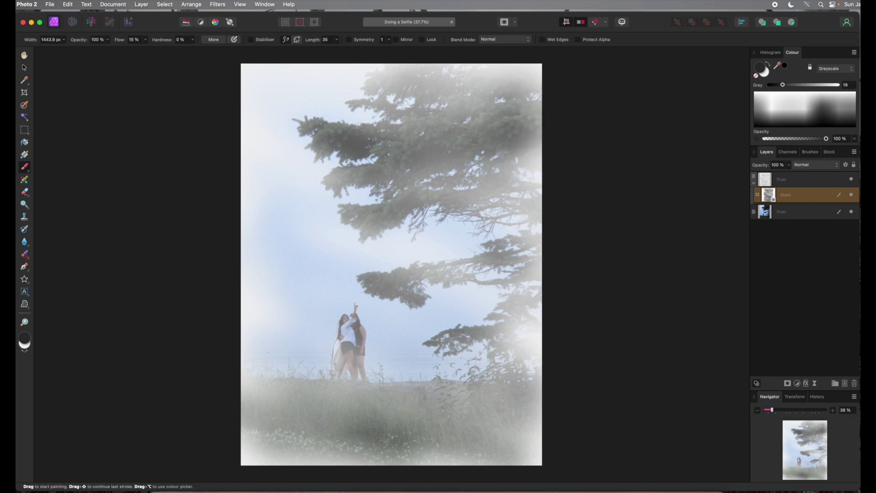
left_click(852, 195)
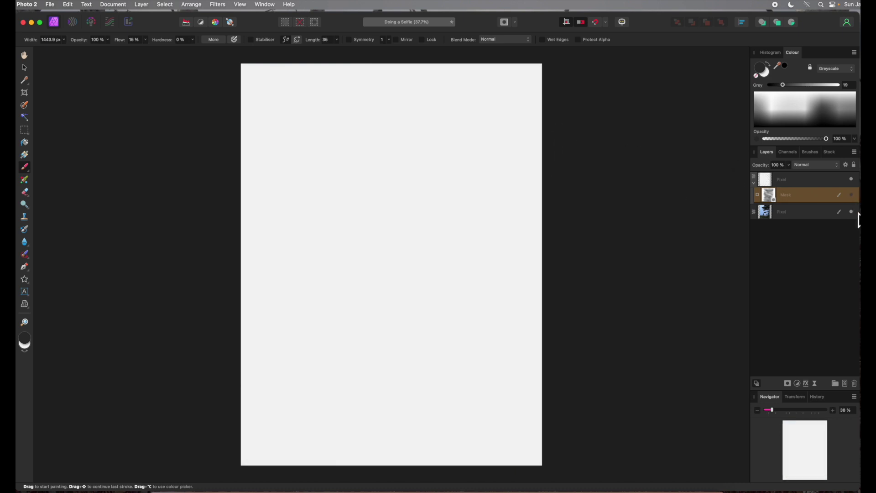
Replace the haze mask with a new empty mask and paint light haze over the upper tree
left_click(855, 384)
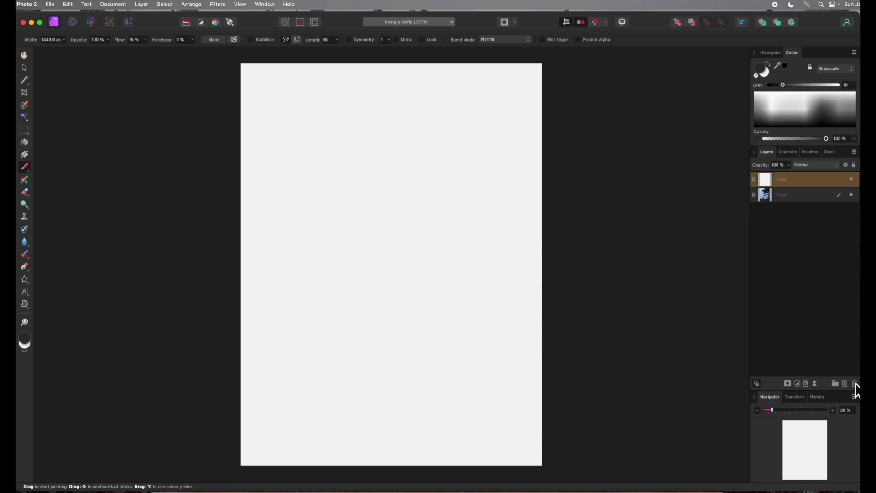
left_click(789, 384)
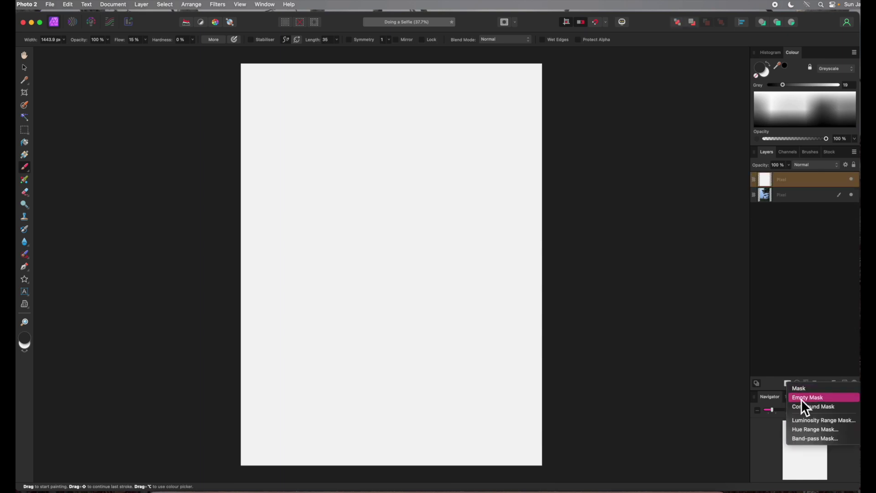
left_click(801, 399)
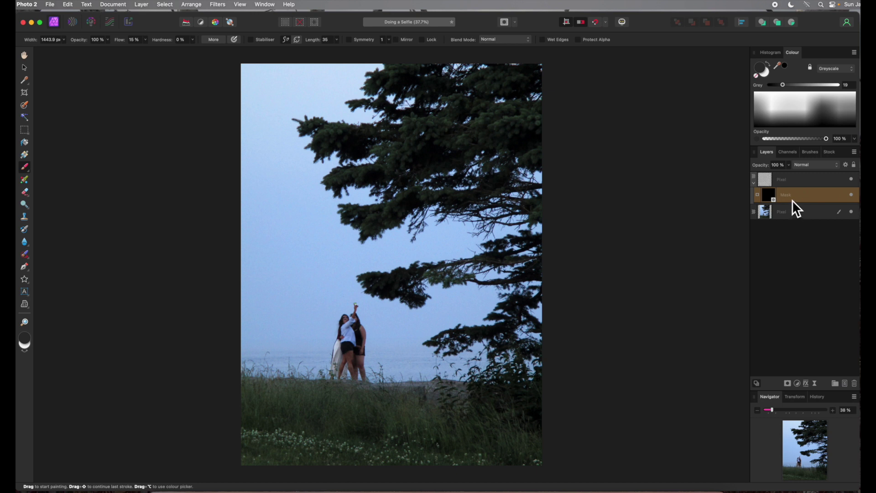
left_click(808, 106)
mouse_move(536, 137)
left_mouse_down()
mouse_move(370, 74)
mouse_move(598, 184)
mouse_move(475, 60)
mouse_move(508, 151)
mouse_move(544, 118)
mouse_move(361, 205)
mouse_move(558, 171)
mouse_move(333, 155)
mouse_move(510, 210)
mouse_move(279, 126)
mouse_move(447, 114)
mouse_move(273, 73)
mouse_move(269, 245)
mouse_move(431, 211)
mouse_move(219, 178)
mouse_move(503, 233)
mouse_move(302, 255)
mouse_move(493, 313)
mouse_move(490, 323)
mouse_move(505, 306)
mouse_move(482, 396)
mouse_move(432, 370)
mouse_move(261, 373)
mouse_move(432, 339)
mouse_move(327, 300)
mouse_move(224, 241)
mouse_move(292, 395)
mouse_move(493, 456)
mouse_move(254, 367)
mouse_move(282, 426)
mouse_move(236, 420)
mouse_move(272, 452)
mouse_move(273, 445)
mouse_move(513, 456)
mouse_move(580, 395)
mouse_move(483, 231)
mouse_move(598, 275)
mouse_move(338, 226)
mouse_move(386, 188)
mouse_move(352, 128)
mouse_move(317, 126)
mouse_move(576, 98)
mouse_move(444, 83)
mouse_move(429, 179)
mouse_move(510, 320)
mouse_move(275, 261)
mouse_move(300, 271)
mouse_move(293, 311)
mouse_move(266, 314)
mouse_move(283, 355)
mouse_move(237, 368)
mouse_move(340, 455)
mouse_move(332, 451)
mouse_move(470, 463)
mouse_move(553, 444)
mouse_move(487, 381)
mouse_move(559, 393)
left_mouse_up()
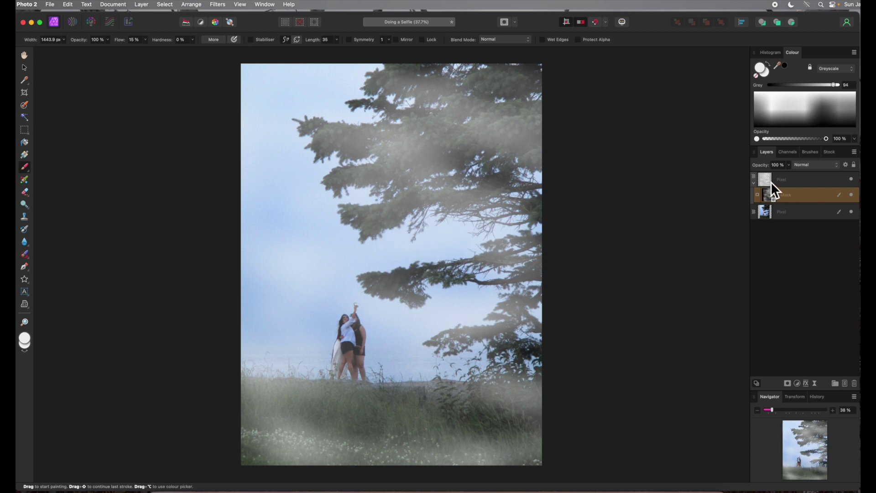
Nest the mask into the white haze layer and delete that layer with its mask
left_click_drag(756, 185, 771, 182)
left_click(792, 179)
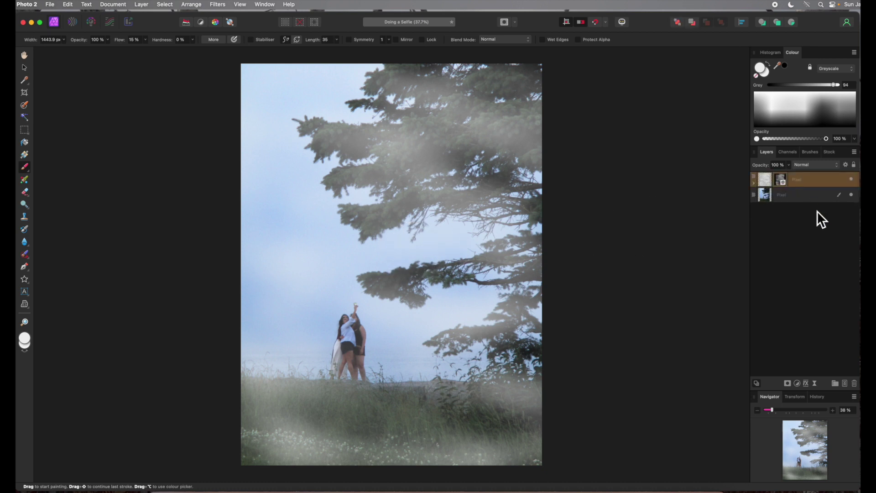
left_click(854, 386)
key("h")
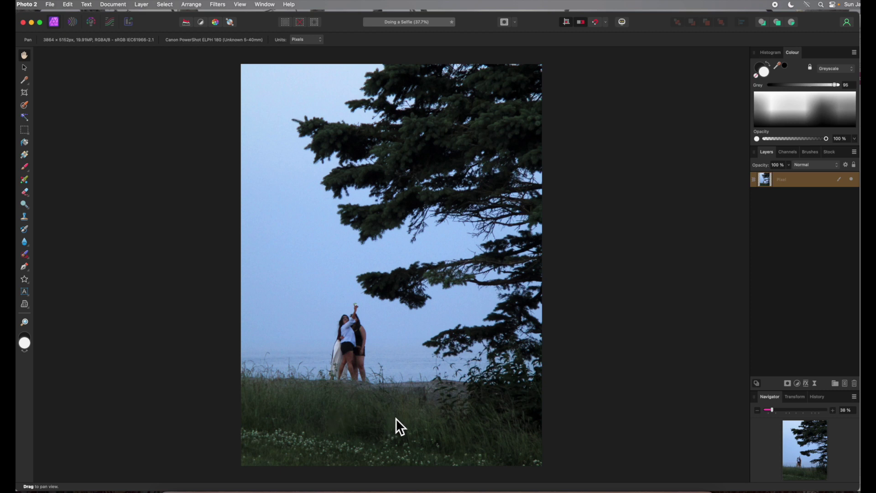
Add a Brightness and Contrast adjustment with Brightness raised to 61%
left_click(799, 384)
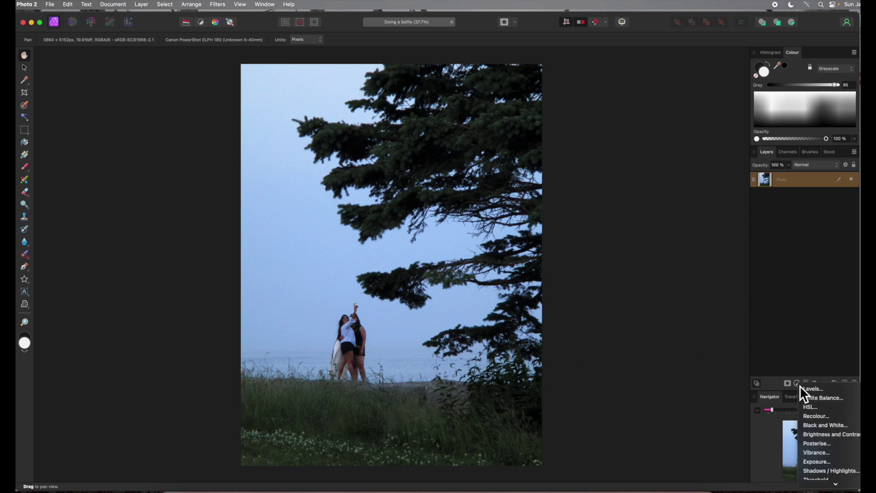
left_click(813, 434)
left_click_drag(651, 426, 686, 426)
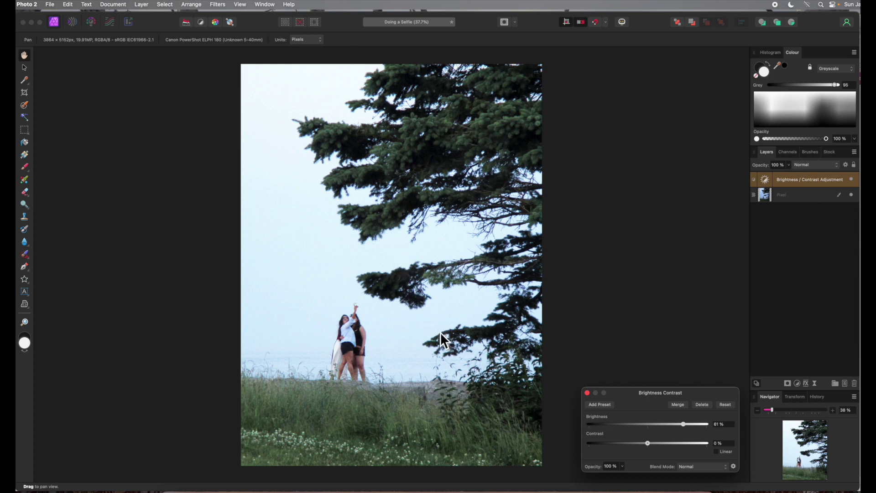
left_click(587, 393)
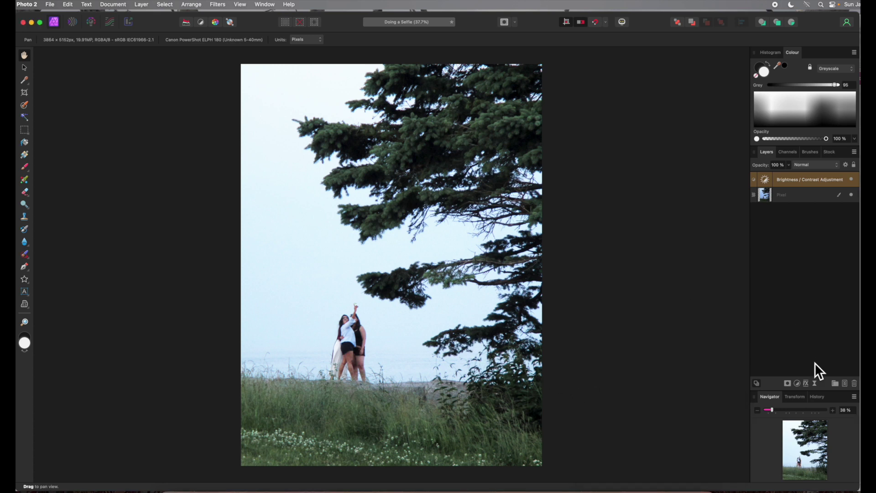
Add an empty black mask and nest it inside the brightness adjustment
left_click(789, 384)
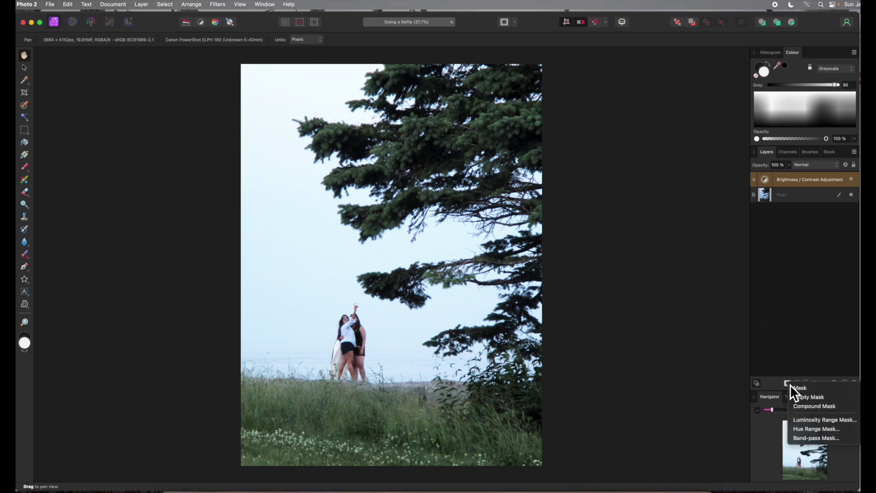
left_click(805, 404)
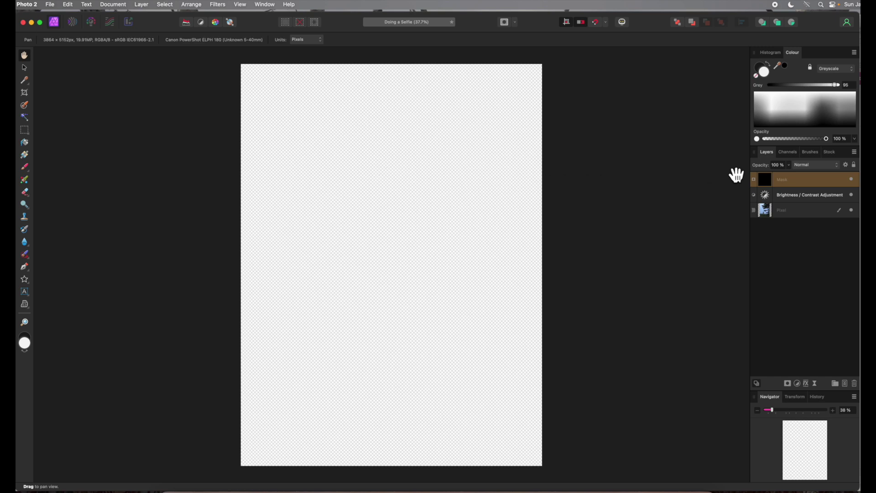
left_click_drag(768, 178, 766, 197)
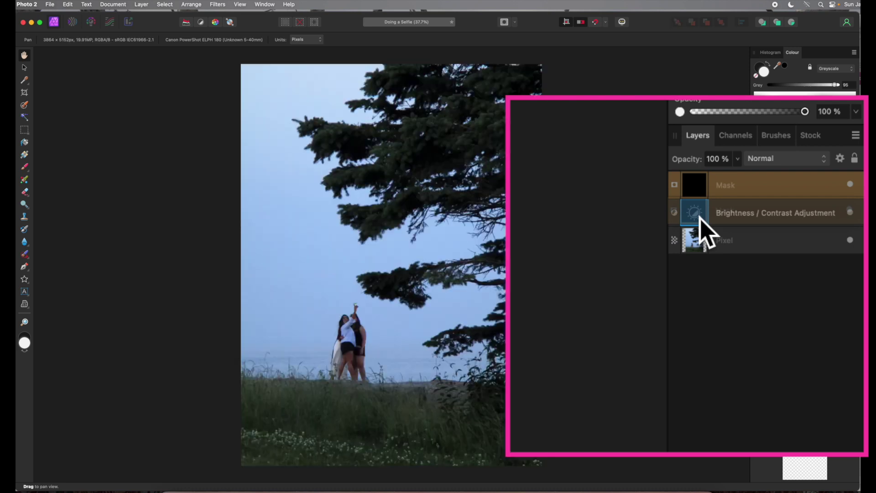
left_click(754, 183)
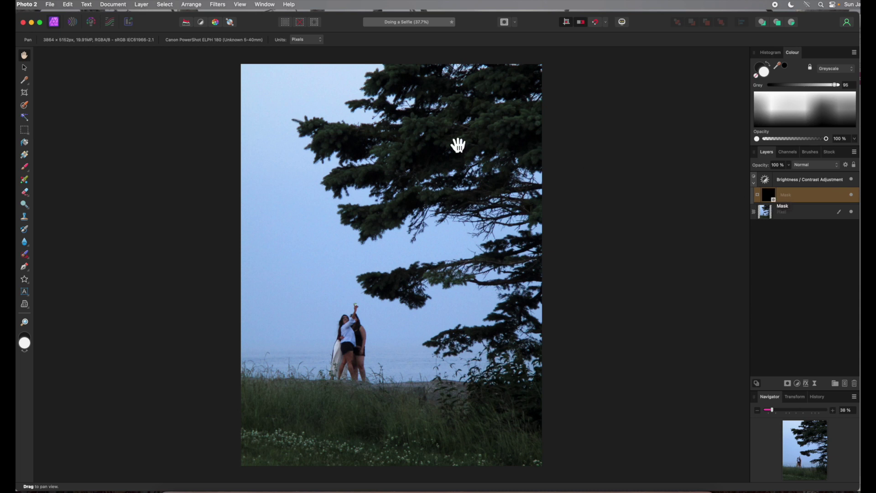
Paint near-white at 51% flow on the mask to brighten the grass and upper tree
left_click(25, 167)
key("x")
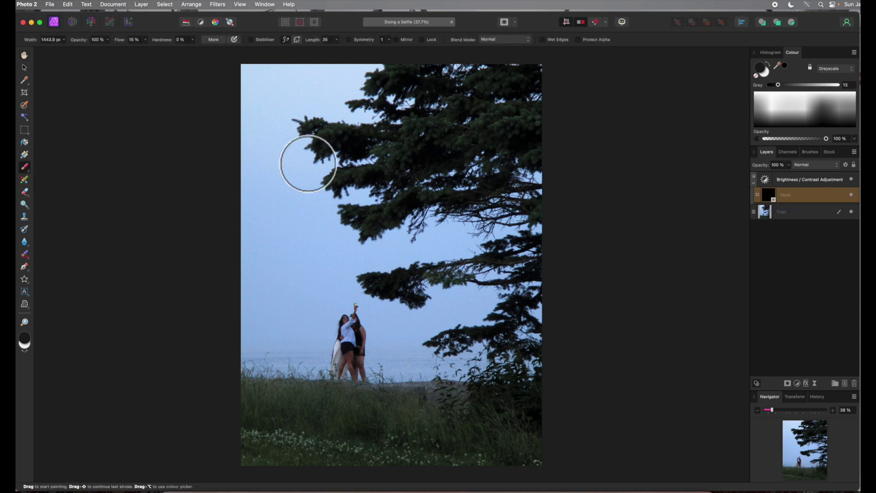
left_click(791, 95)
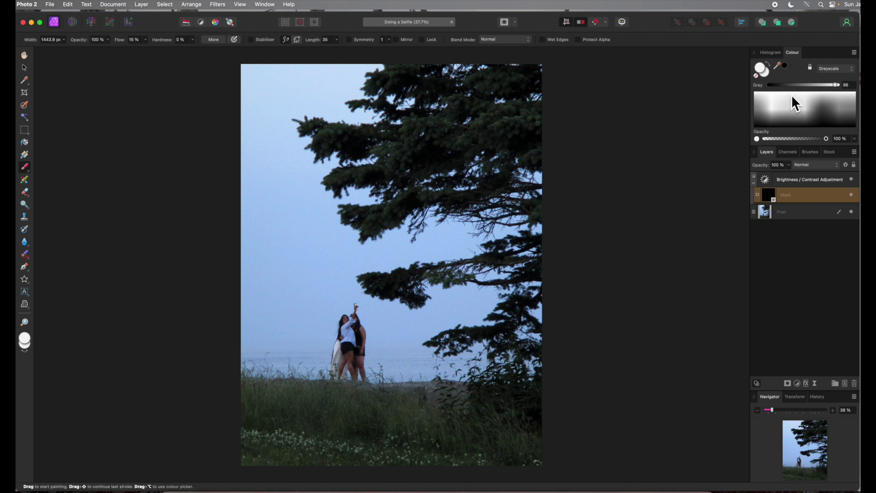
left_click(145, 40)
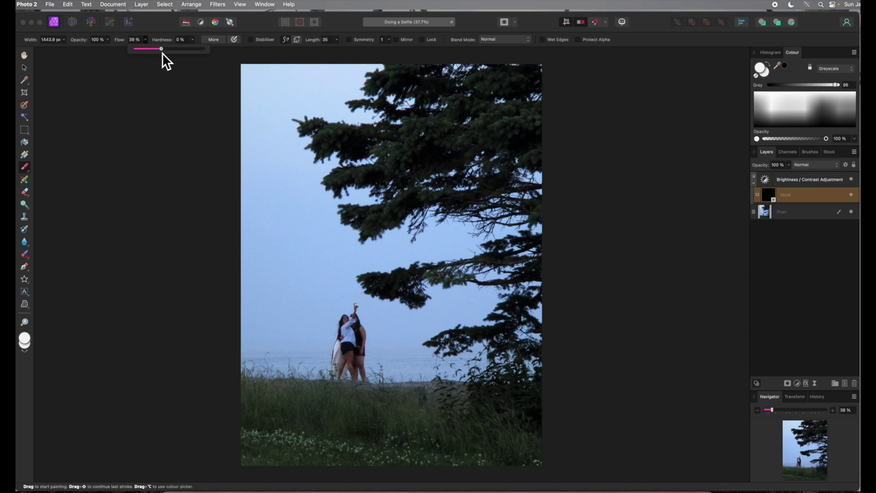
left_click_drag(169, 54, 171, 55)
mouse_move(383, 422)
left_mouse_down()
mouse_move(350, 426)
mouse_move(515, 432)
mouse_move(252, 410)
mouse_move(270, 428)
mouse_move(551, 416)
mouse_move(313, 453)
mouse_move(247, 438)
mouse_move(561, 451)
mouse_move(563, 426)
mouse_move(325, 410)
mouse_move(474, 461)
left_mouse_up()
mouse_move(516, 112)
left_mouse_down()
mouse_move(345, 170)
mouse_move(524, 141)
mouse_move(452, 102)
mouse_move(405, 112)
mouse_move(454, 161)
mouse_move(319, 252)
mouse_move(389, 249)
left_mouse_up()
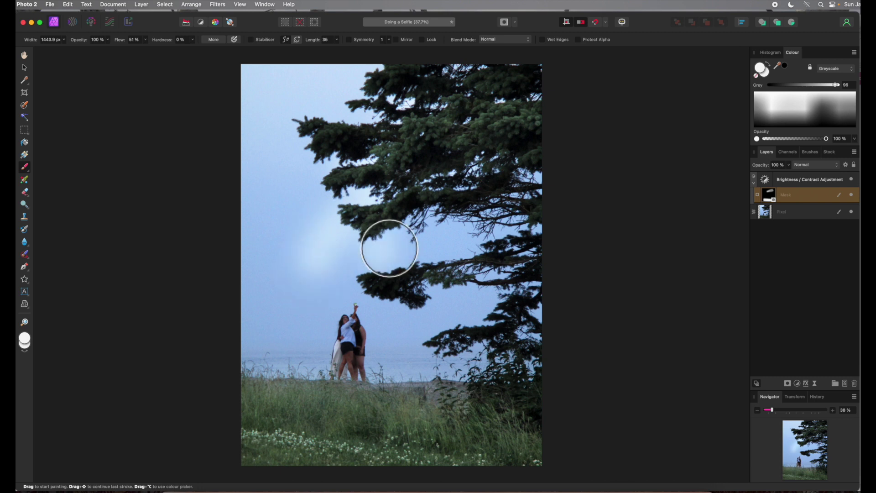
Paint black over the sky left of the tree and raise Brightness to 93%
left_click(824, 127)
mouse_move(363, 279)
left_mouse_down()
mouse_move(337, 291)
mouse_move(287, 260)
mouse_move(339, 227)
mouse_move(312, 212)
mouse_move(345, 240)
mouse_move(283, 252)
mouse_move(327, 244)
mouse_move(297, 234)
mouse_move(328, 212)
left_mouse_up()
left_click(825, 109)
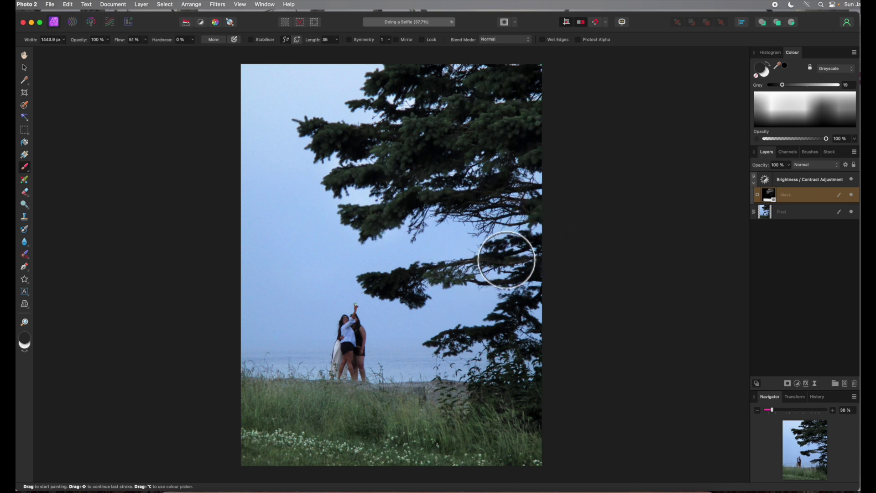
double_click(767, 181)
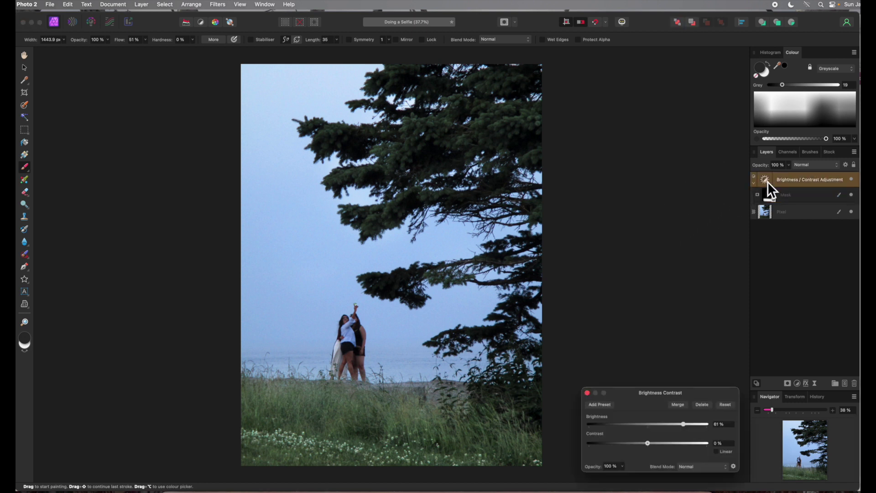
mouse_move(688, 426)
left_mouse_down()
mouse_move(710, 425)
mouse_move(672, 429)
mouse_move(707, 426)
mouse_move(686, 426)
left_mouse_up()
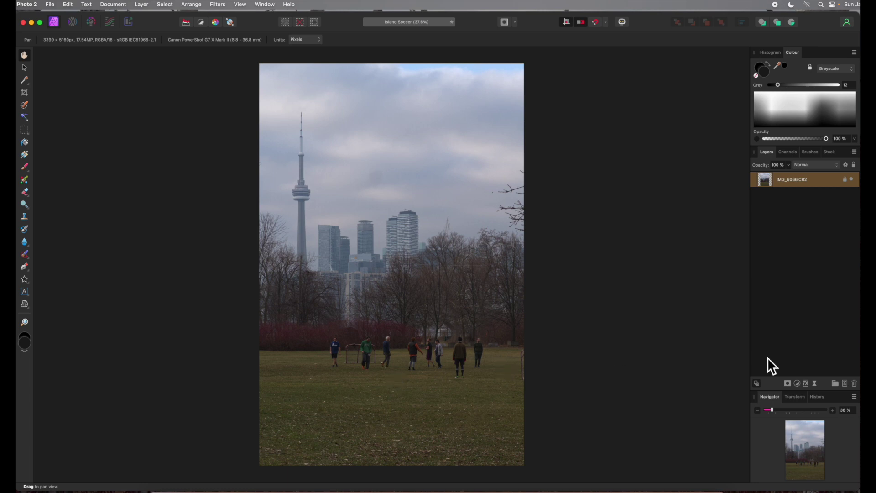
Add an Exposure adjustment with the exposure raised to brighten the photo
left_click(796, 385)
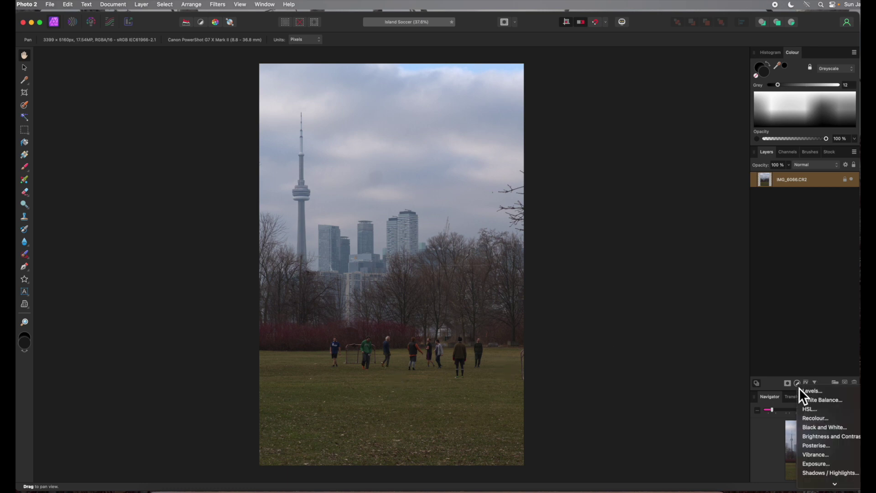
left_click(817, 465)
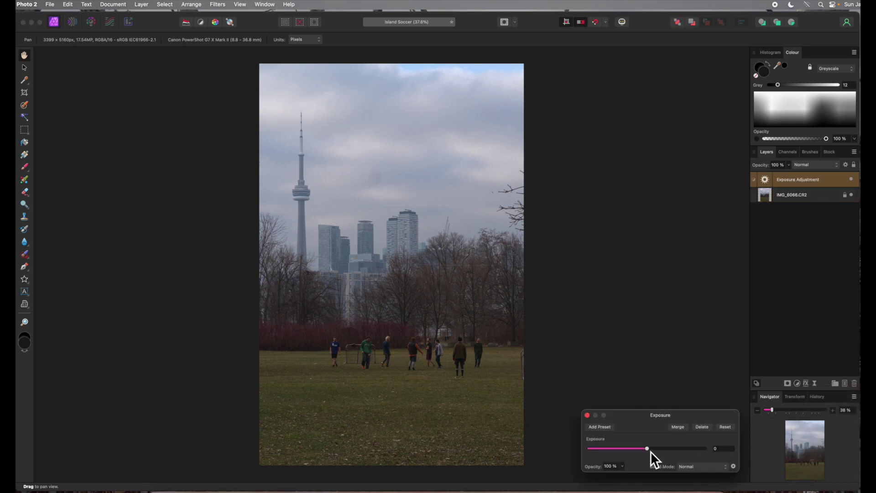
left_click_drag(650, 451, 661, 452)
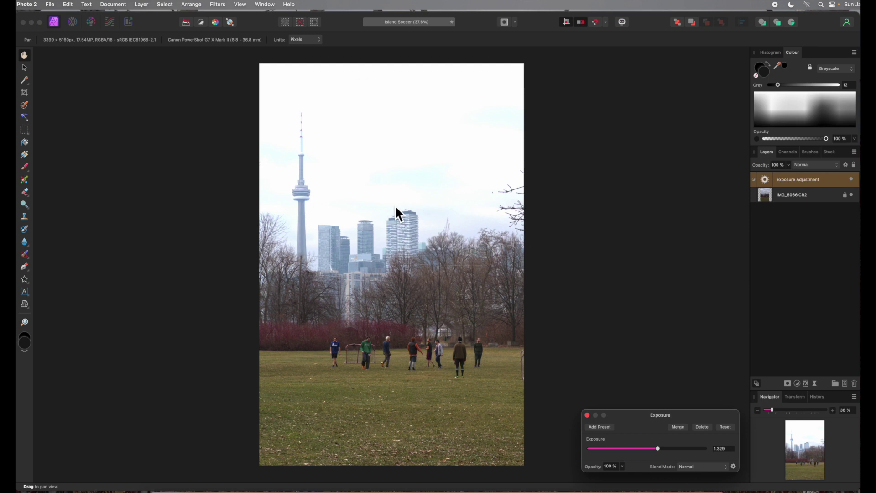
left_click(587, 415)
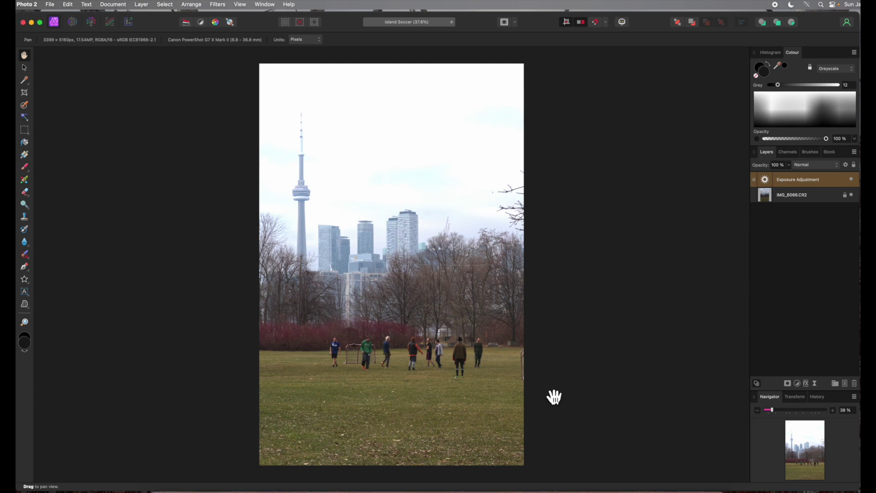
Add a white mask, nest it in the Exposure adjustment, and set the paint colour to black
left_click(788, 385)
left_click(796, 390)
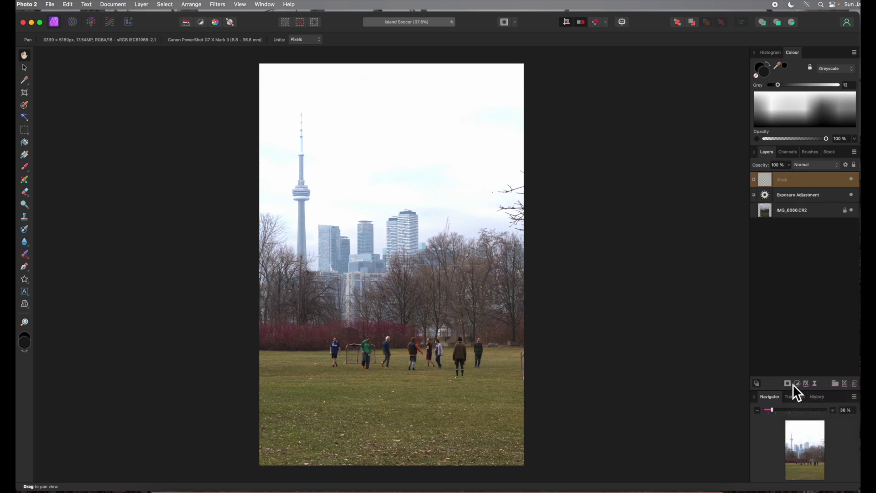
left_click_drag(764, 180, 767, 193)
left_click(754, 183)
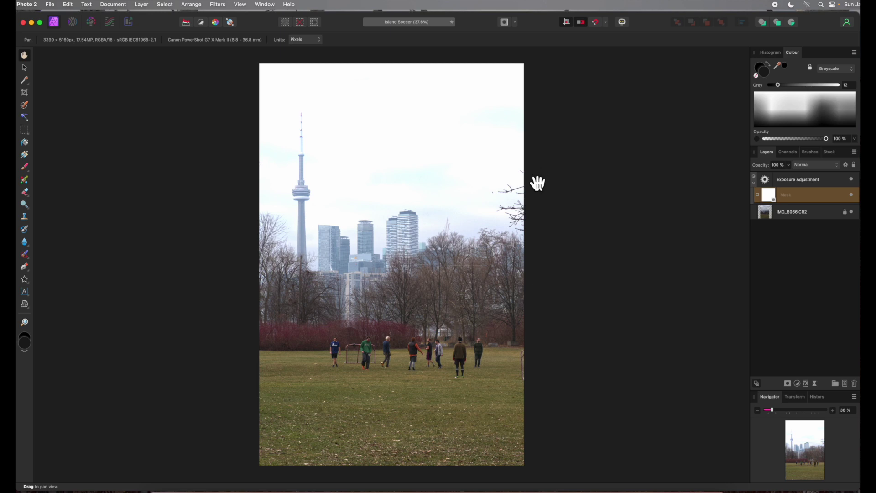
left_click(830, 128)
Paint the Exposure mask across the sky and lower skyline with a 50% flow, 0% hardness brush
left_click(25, 167)
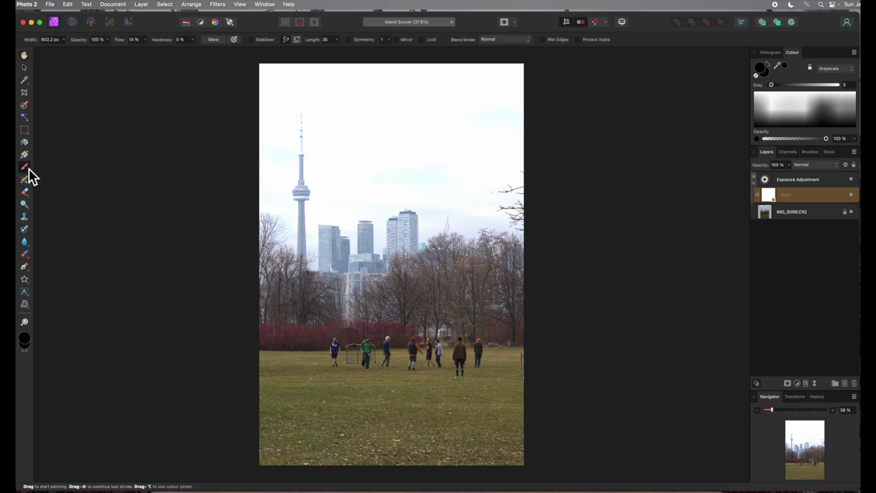
left_click(146, 40)
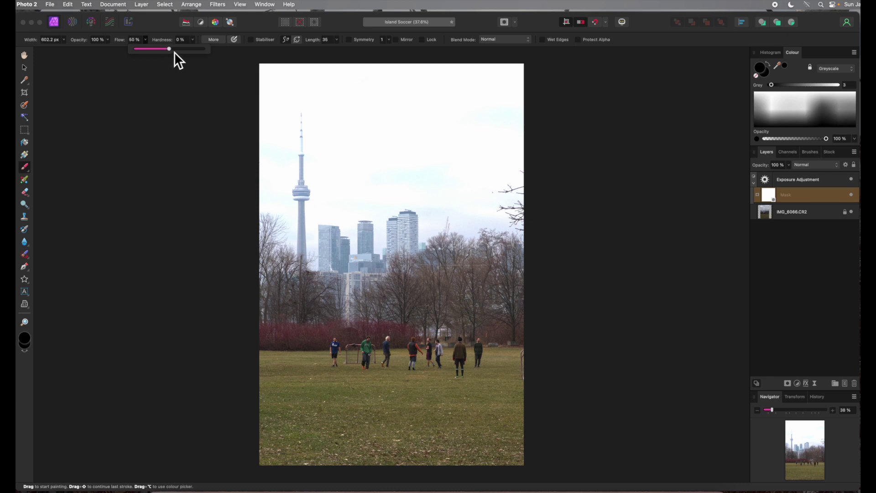
left_click(193, 40)
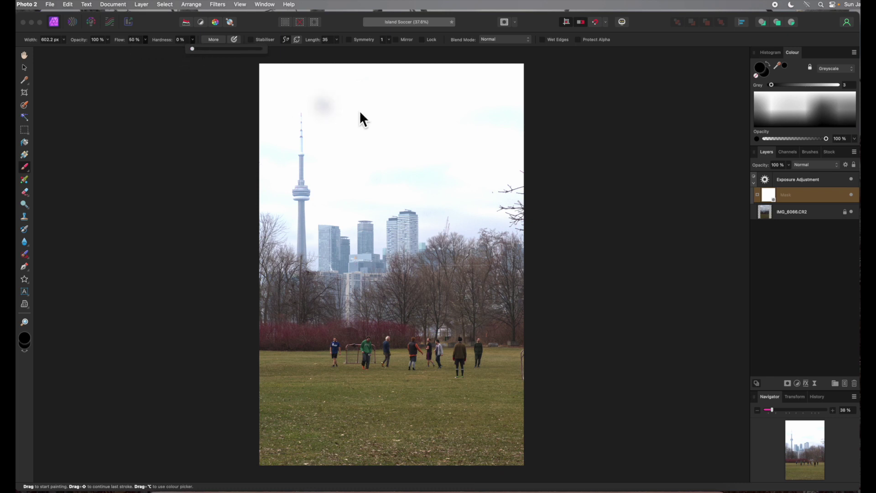
mouse_move(417, 114)
left_mouse_down()
mouse_move(517, 126)
mouse_move(479, 124)
mouse_move(511, 108)
left_mouse_up()
key("bracketright")
key("bracketright")
key("bracketright")
key("bracketright")
key("bracketright")
mouse_move(422, 104)
left_mouse_down()
mouse_move(532, 94)
mouse_move(292, 94)
mouse_move(456, 109)
mouse_move(268, 129)
mouse_move(448, 153)
mouse_move(265, 176)
mouse_move(549, 168)
mouse_move(549, 159)
mouse_move(345, 152)
mouse_move(502, 196)
mouse_move(248, 212)
mouse_move(391, 219)
mouse_move(342, 229)
left_mouse_up()
key("bracketleft")
key("bracketleft")
key("bracketleft")
key("bracketleft")
key("bracketleft")
key("bracketleft")
key("bracketleft")
key("bracketleft")
key("bracketleft")
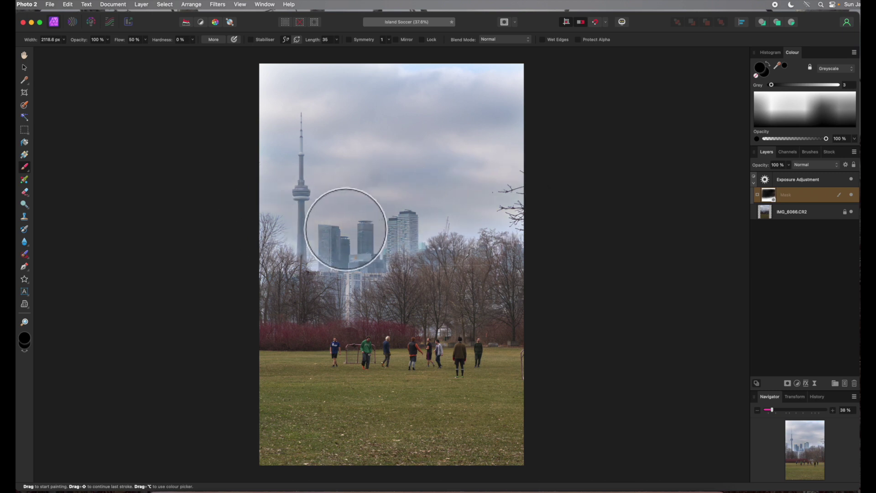
mouse_move(356, 278)
left_mouse_down()
mouse_move(341, 260)
mouse_move(344, 288)
left_mouse_up()
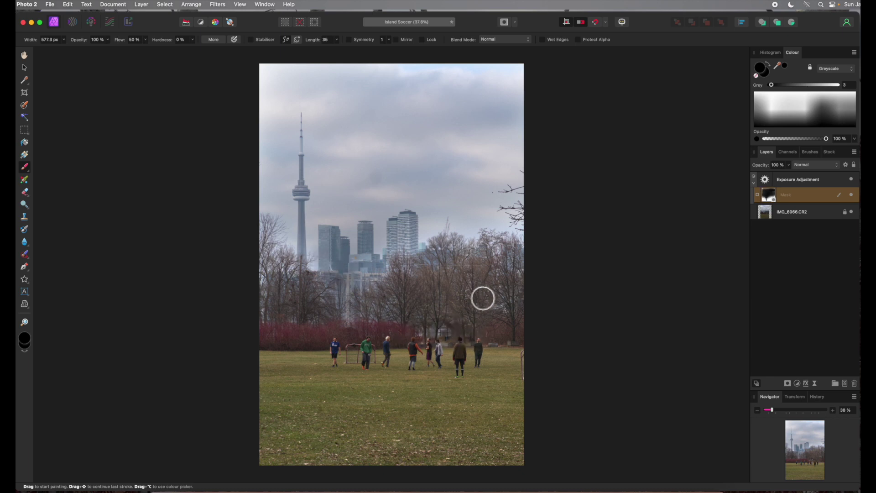
Paint lighter grey 72 over the sky around the skyline, then darker grey over the buildings
left_click(760, 109)
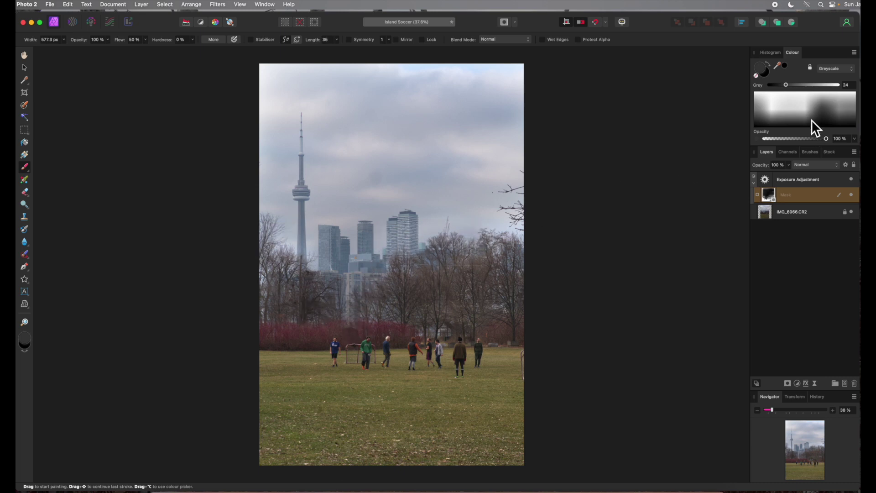
left_click(799, 108)
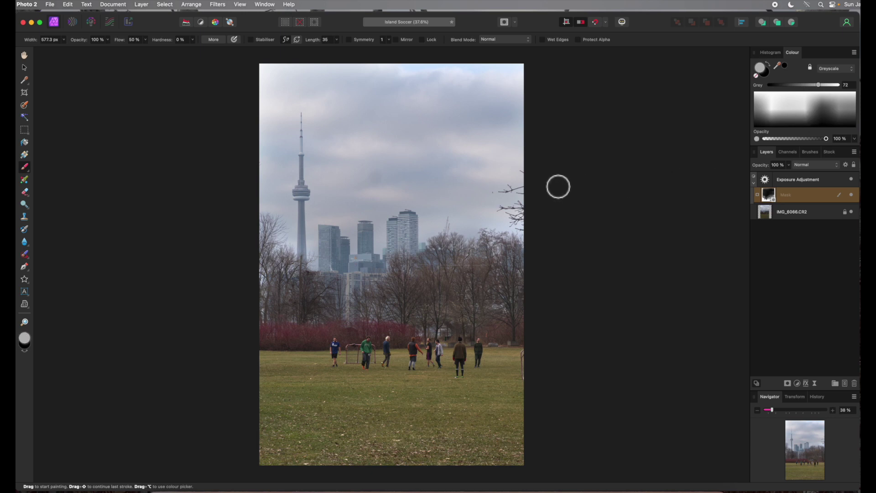
key("bracketright")
key("bracketright")
mouse_move(520, 174)
left_mouse_down()
mouse_move(346, 177)
mouse_move(402, 182)
mouse_move(480, 207)
mouse_move(333, 213)
mouse_move(421, 194)
mouse_move(253, 196)
mouse_move(343, 211)
mouse_move(303, 225)
mouse_move(373, 235)
mouse_move(368, 218)
mouse_move(266, 172)
mouse_move(464, 156)
mouse_move(236, 133)
mouse_move(523, 138)
mouse_move(299, 108)
mouse_move(537, 114)
mouse_move(379, 101)
left_mouse_up()
key("x")
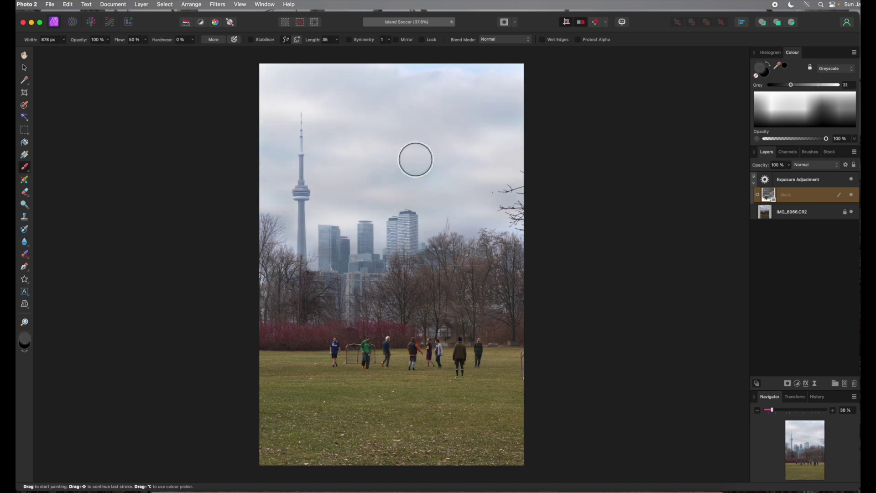
mouse_move(404, 203)
left_mouse_down()
mouse_move(377, 228)
mouse_move(305, 234)
mouse_move(511, 215)
left_mouse_up()
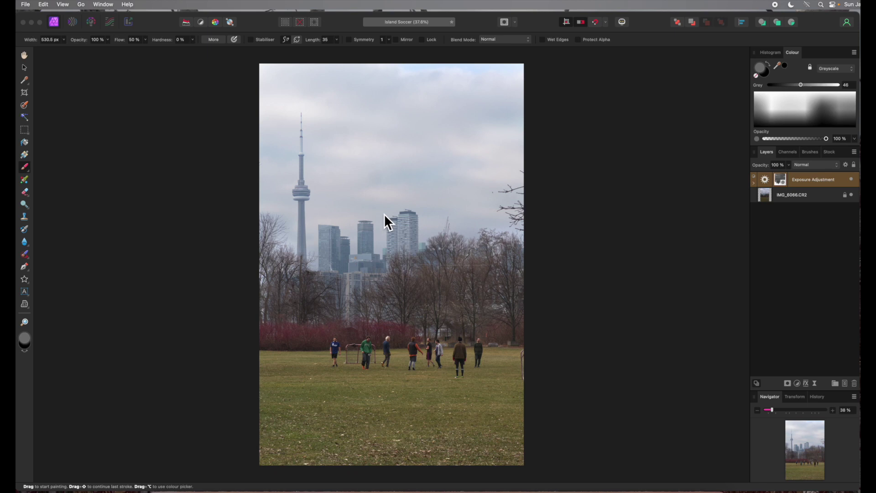
Add a Curves adjustment in Luminosity blend mode with its midpoint bent slightly down
left_click(798, 384)
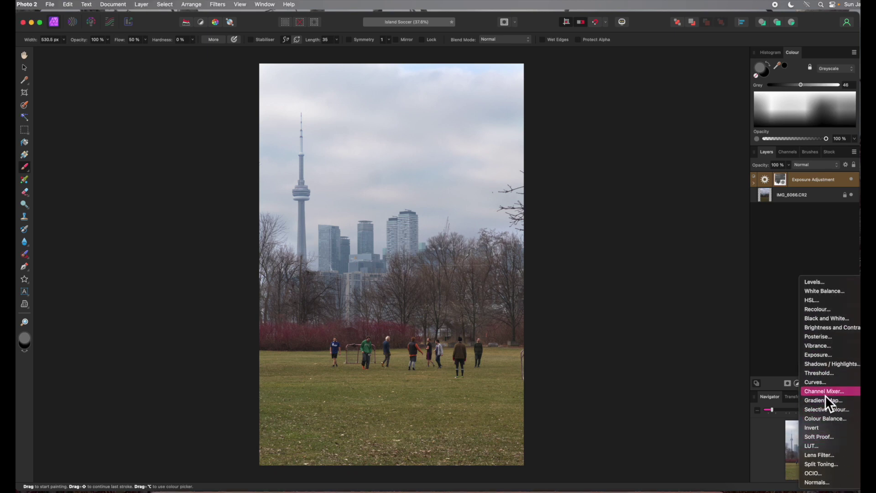
left_click(819, 383)
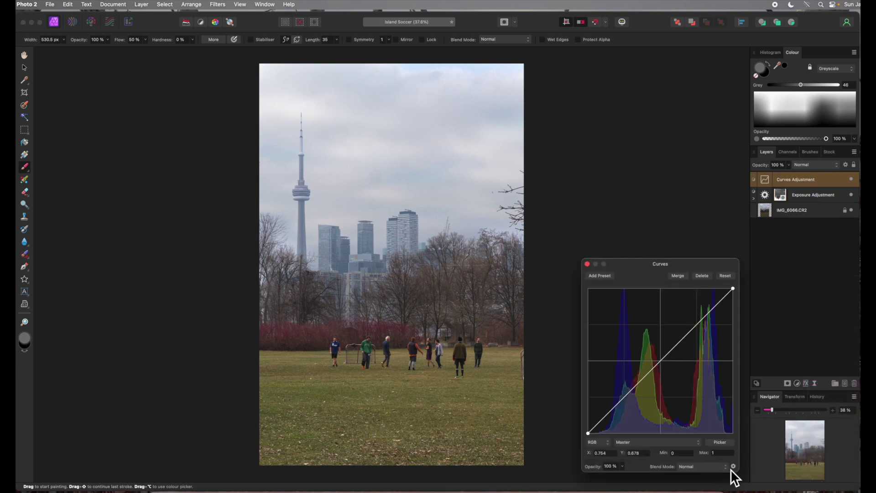
left_click(728, 467)
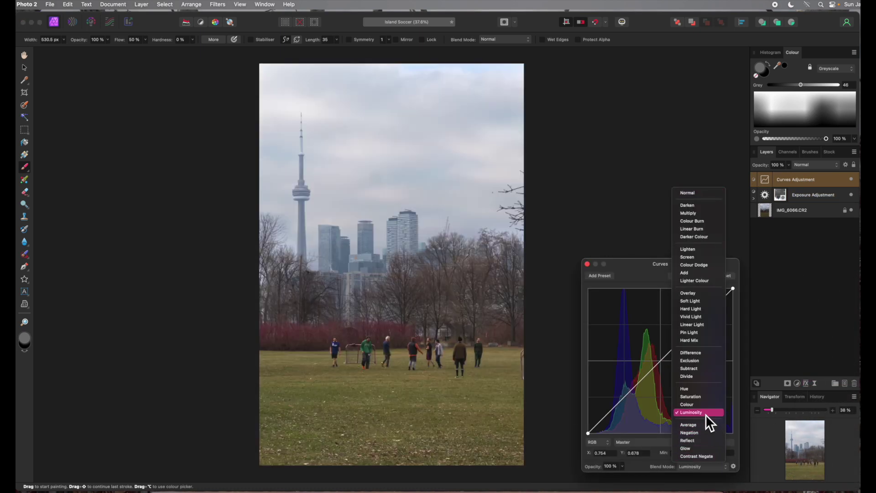
left_click(705, 413)
left_click_drag(699, 327, 699, 337)
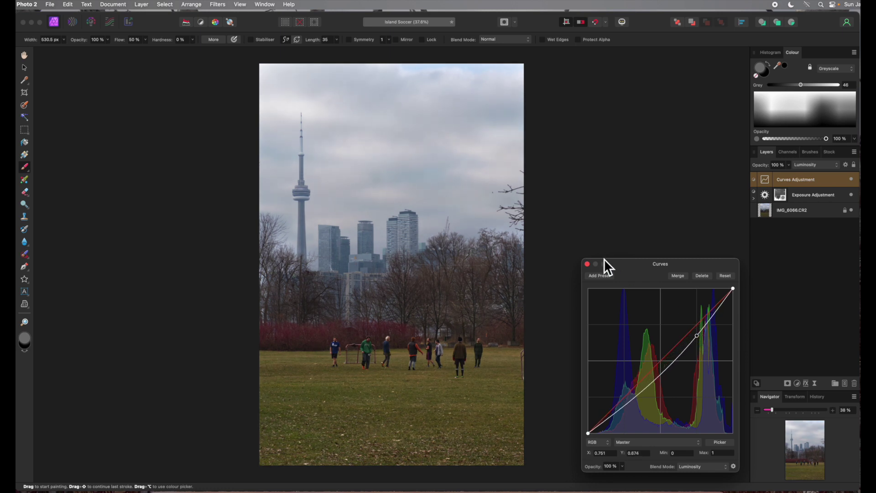
left_click(587, 265)
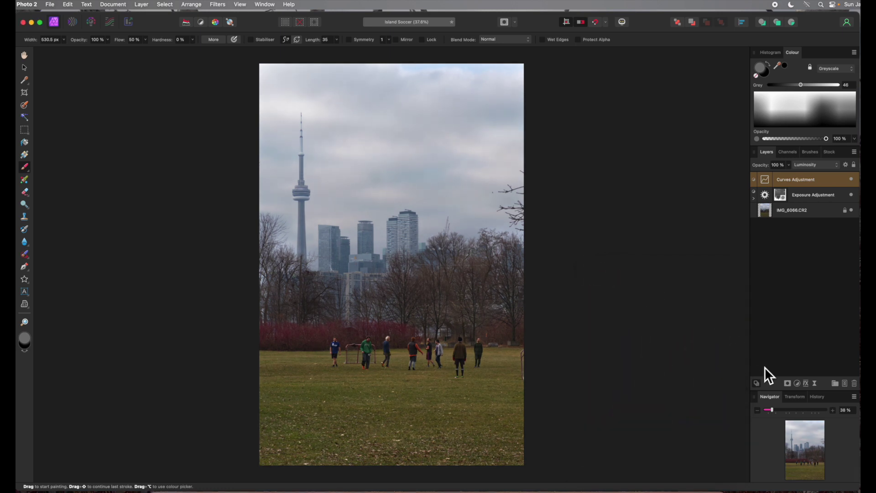
left_click(787, 384)
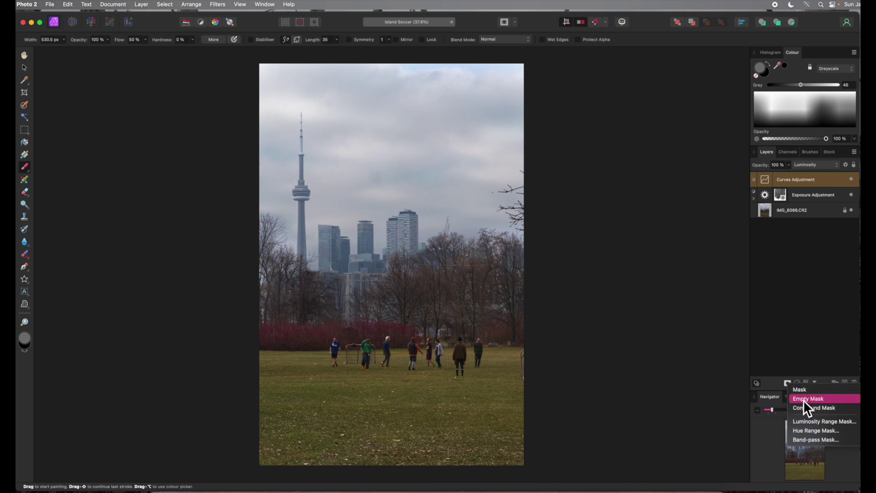
Give the Curves adjustment an inverted black mask and paint near-white over the skyline and players
left_click(803, 399)
key("super+i")
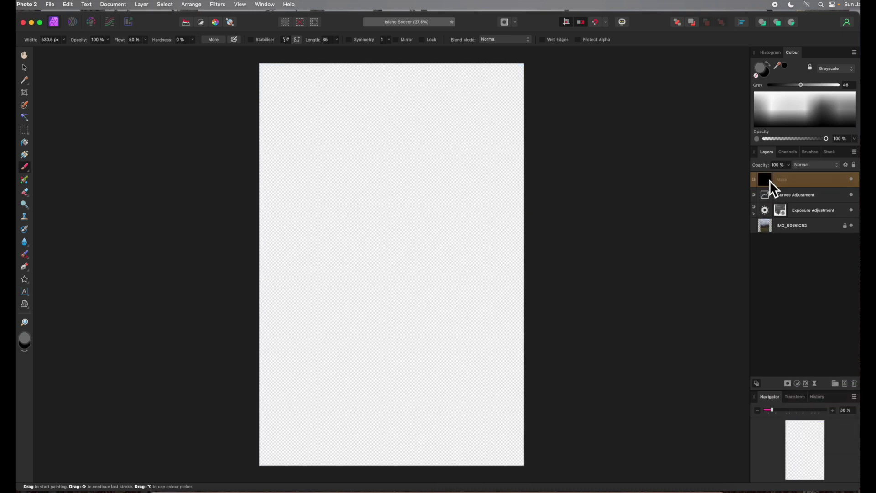
left_click_drag(769, 180, 771, 196)
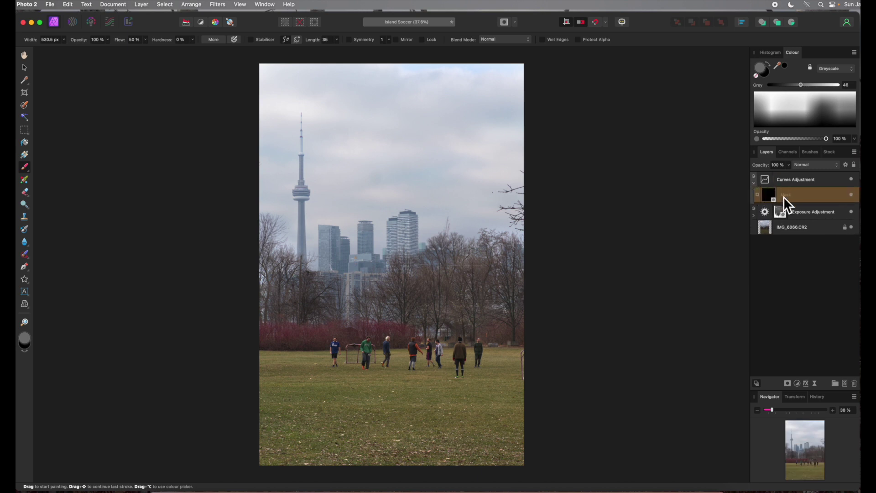
left_click(807, 95)
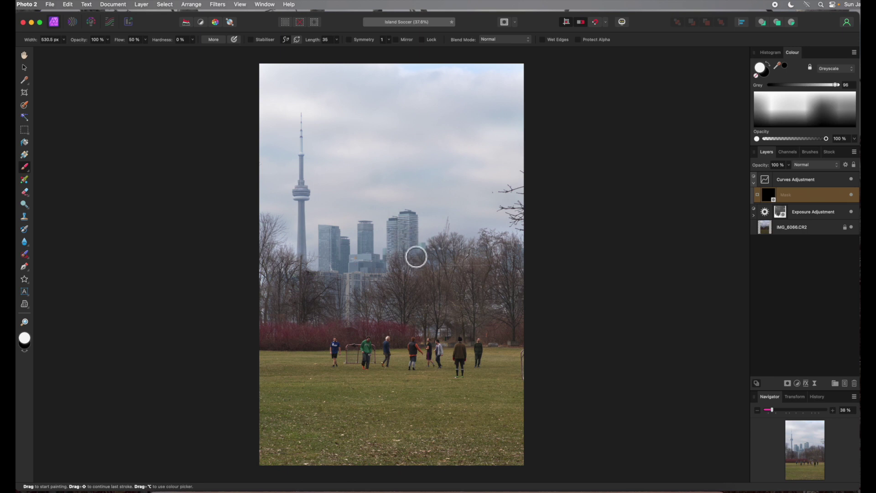
mouse_move(430, 260)
left_mouse_down()
mouse_move(360, 286)
mouse_move(375, 239)
mouse_move(354, 297)
mouse_move(333, 255)
left_mouse_up()
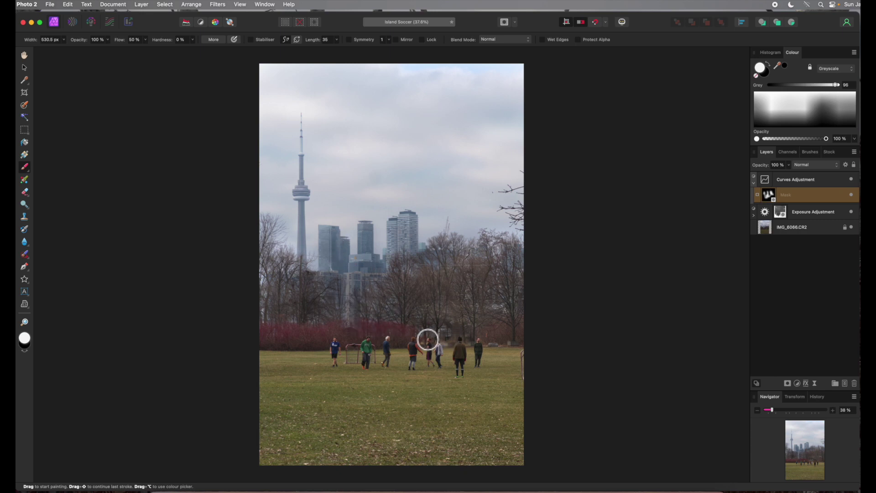
At 100% zoom, paint the mask down the CN Tower with a smaller brush, then fit the view
key("super+1")
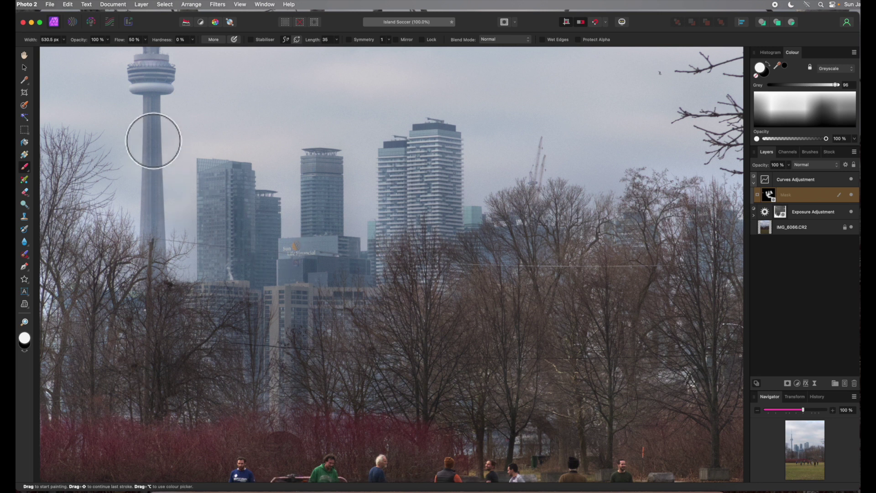
key("bracketleft")
key("bracketleft")
key("bracketleft")
key("bracketleft")
key("bracketleft")
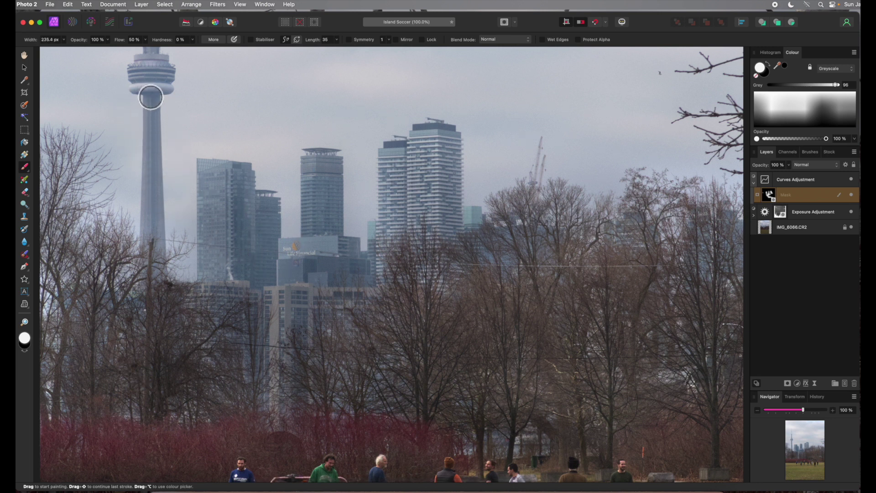
scroll(146, 188, "up", 3)
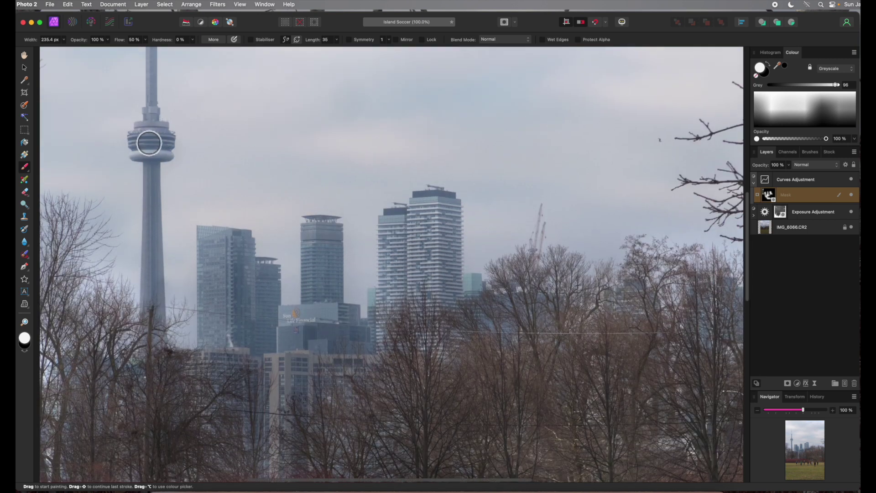
scroll(148, 143, "up", 5)
key("bracketleft")
key("bracketleft")
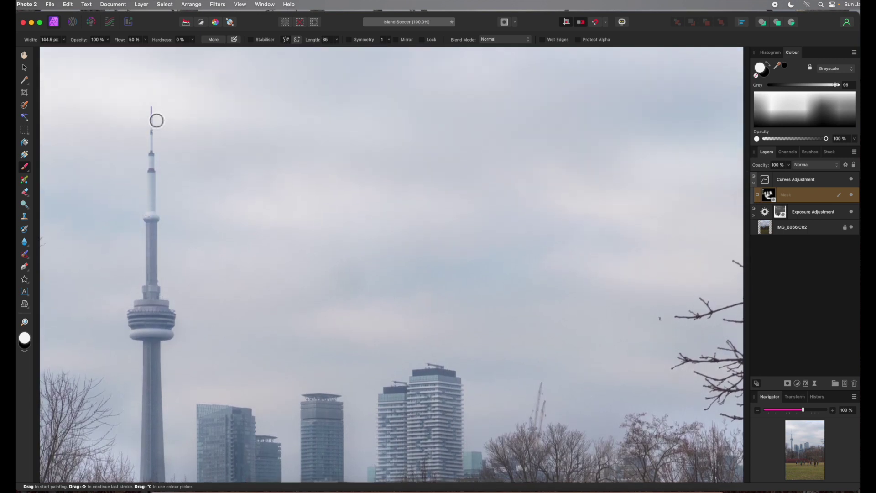
mouse_move(156, 114)
left_mouse_down()
mouse_move(153, 281)
mouse_move(161, 278)
left_mouse_up()
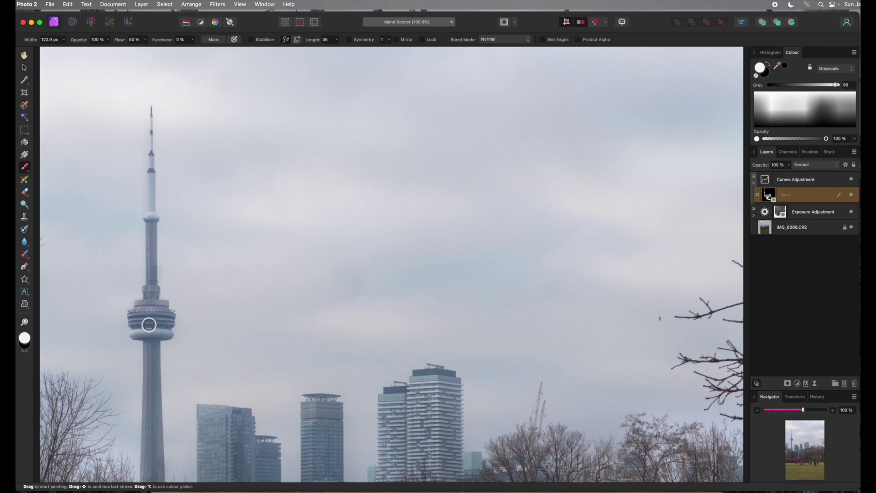
key("super+0")
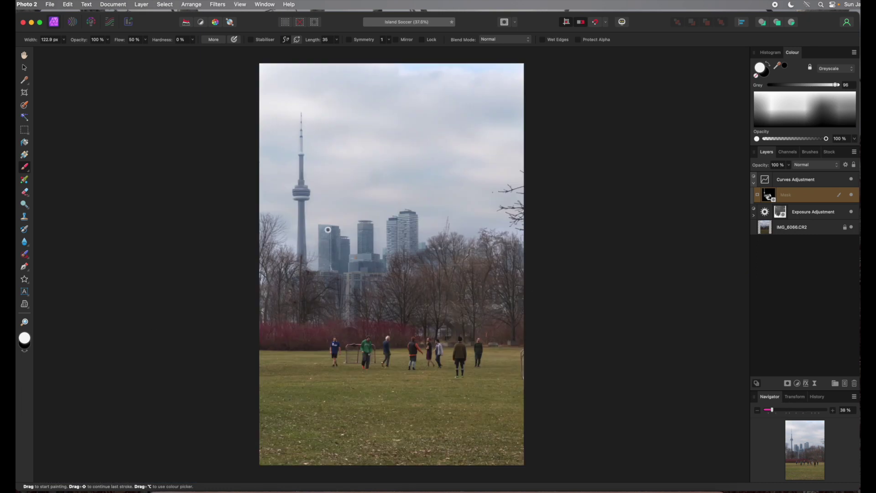
key("super+Tab")
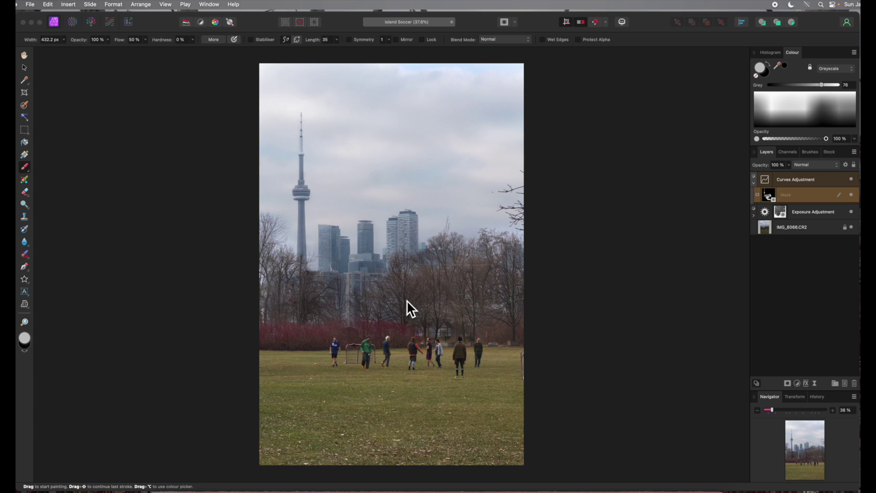
Target the Exposure adjustment's mask and set the brush to grey 83 at 40% flow
left_click(757, 215)
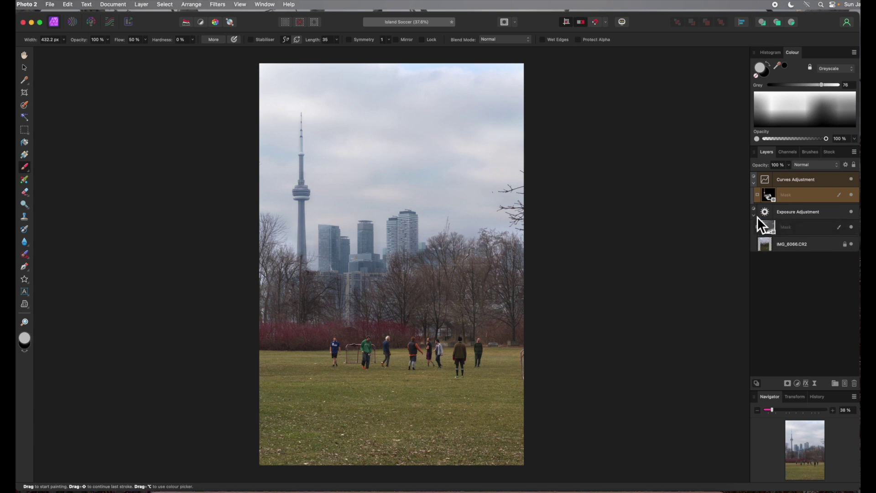
left_click(783, 228)
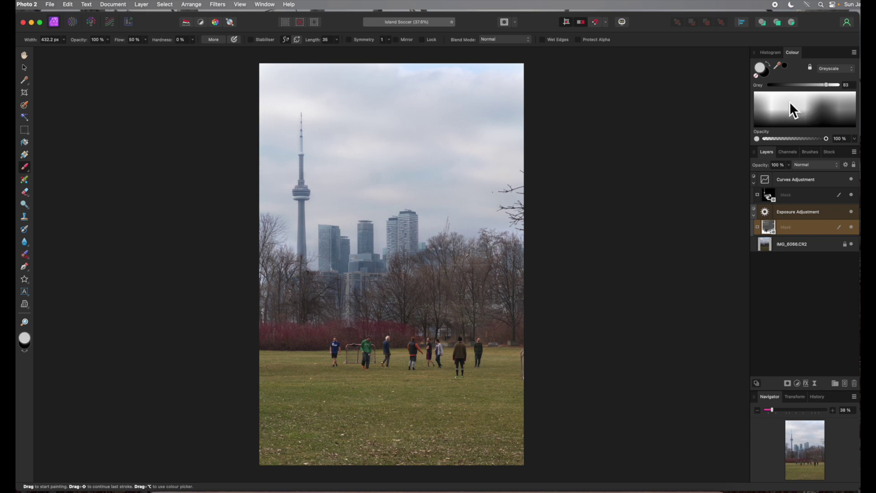
left_click(145, 41)
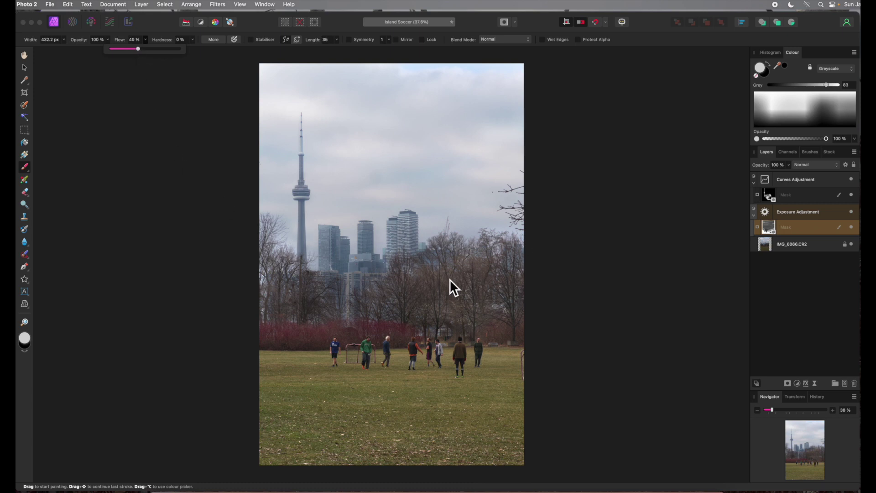
left_click(465, 291)
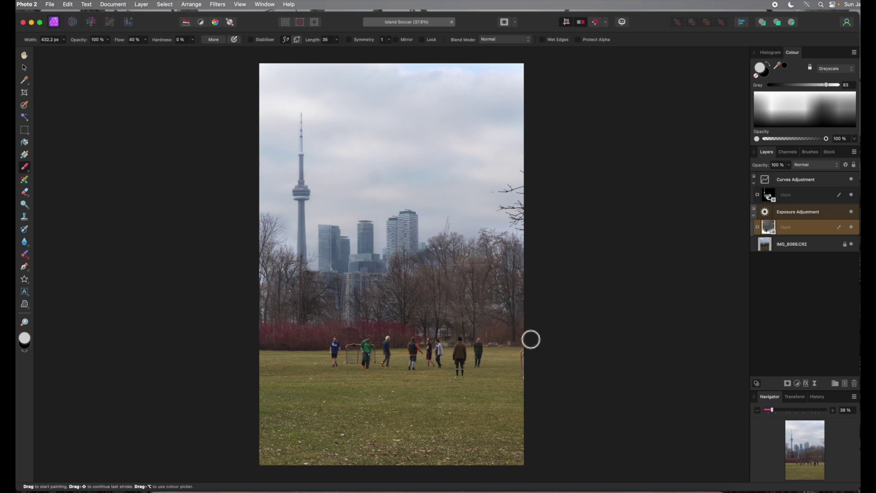